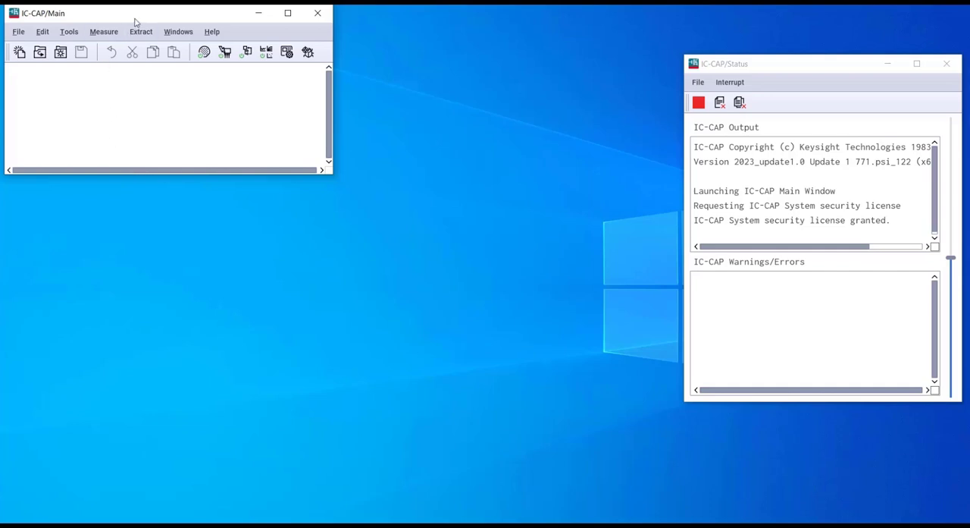
Step: Arrange the IC-CAP/Main and IC-CAP/Status windows side by side near the middle of the desktop
drag(139, 12, 295, 172)
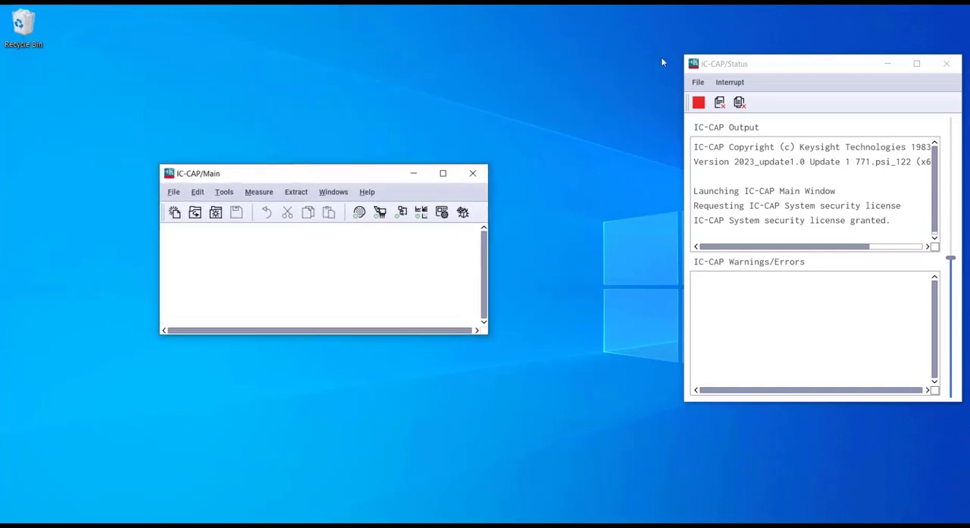
drag(727, 64, 536, 169)
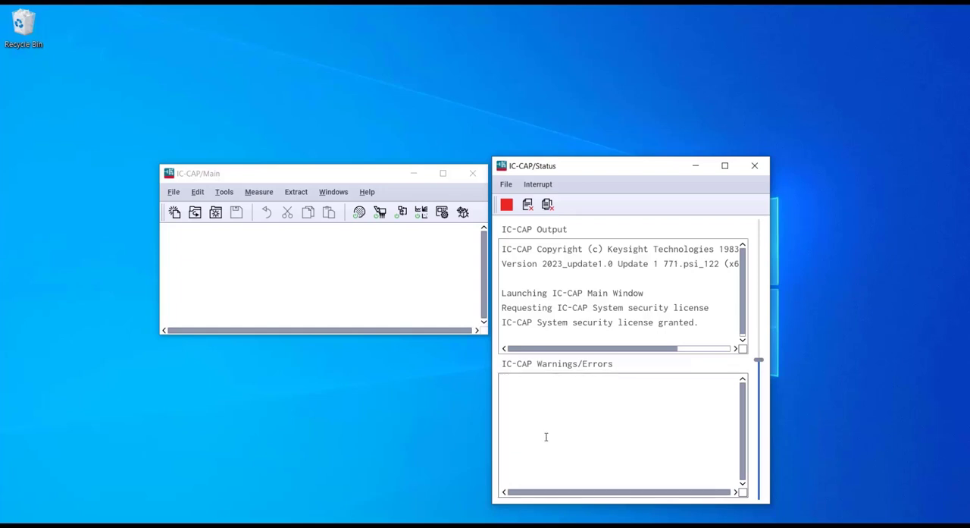
click(218, 257)
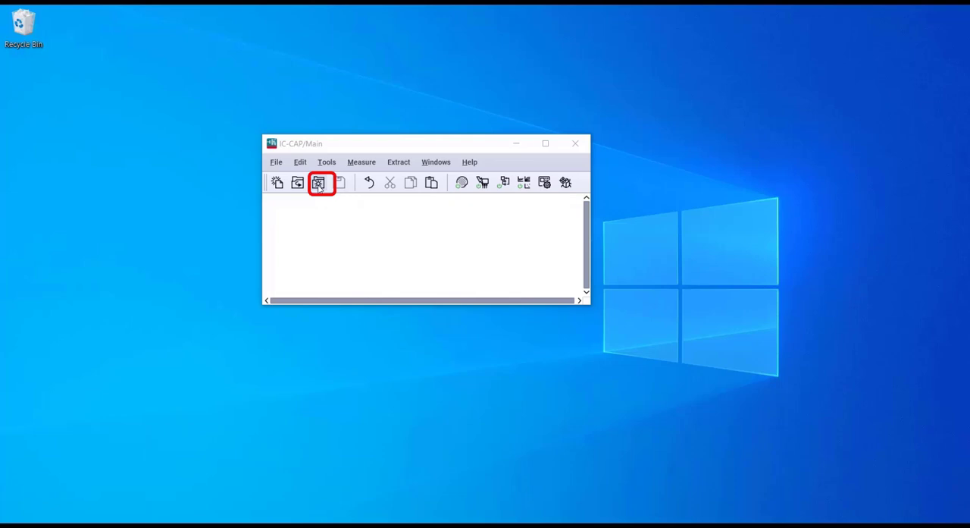
Step: Open the diode example model from the diode folder within examples/model_files
click(318, 184)
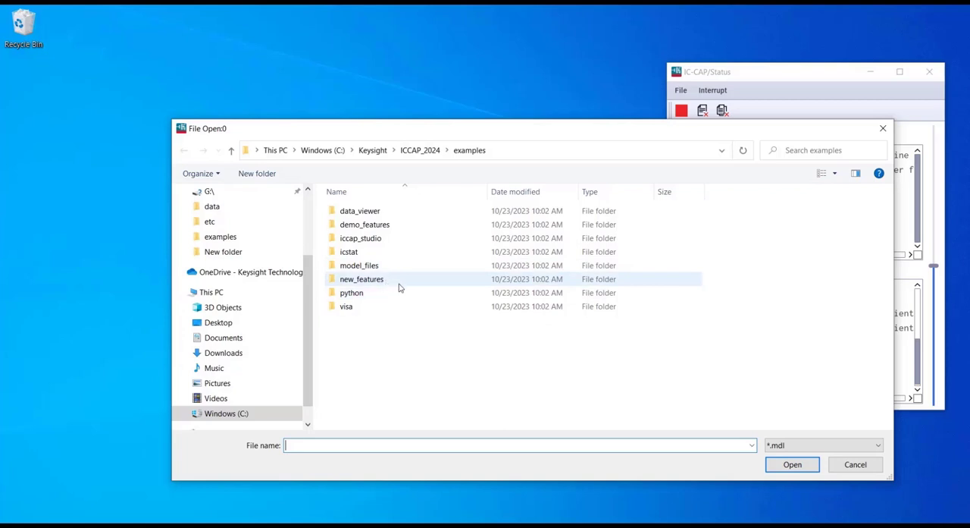
double_click(384, 265)
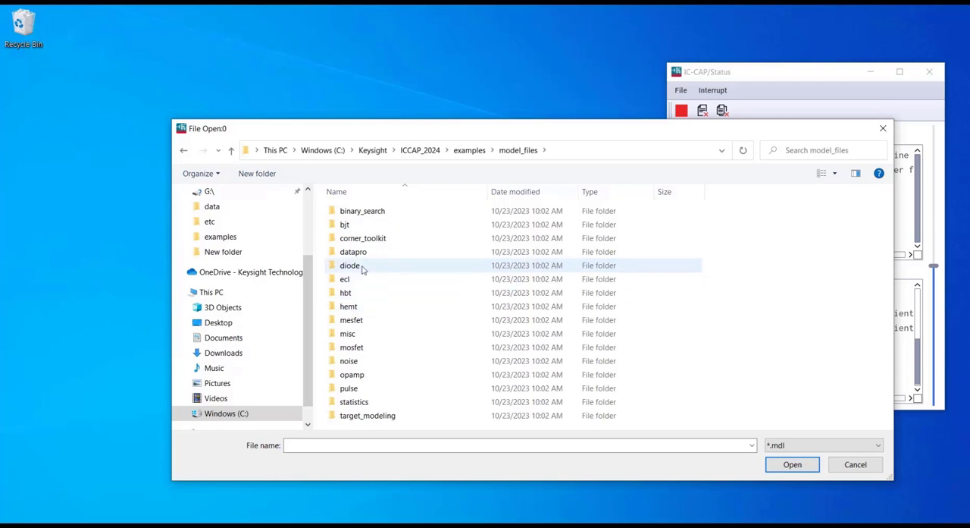
double_click(361, 268)
double_click(384, 239)
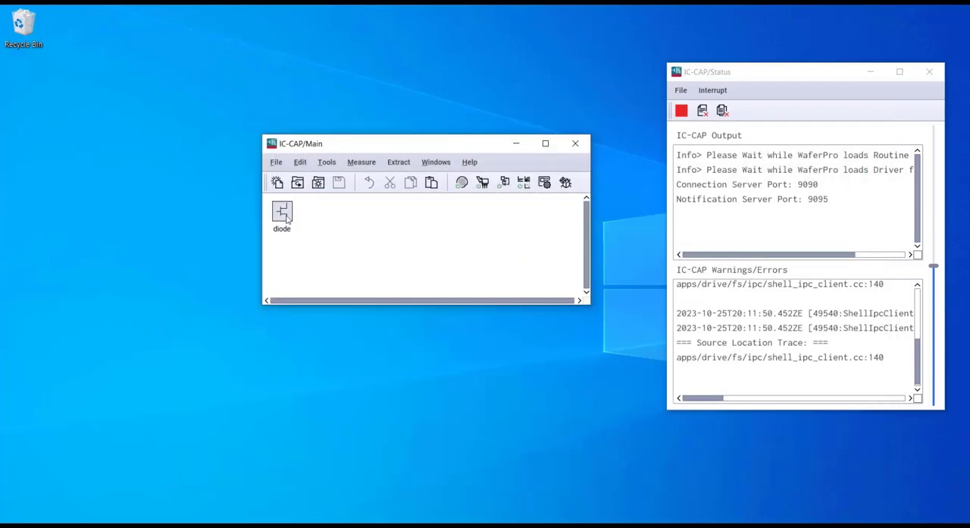
Step: Open the loaded diode model in its own window and move that window towards the middle of the desktop
click(287, 216)
double_click(283, 217)
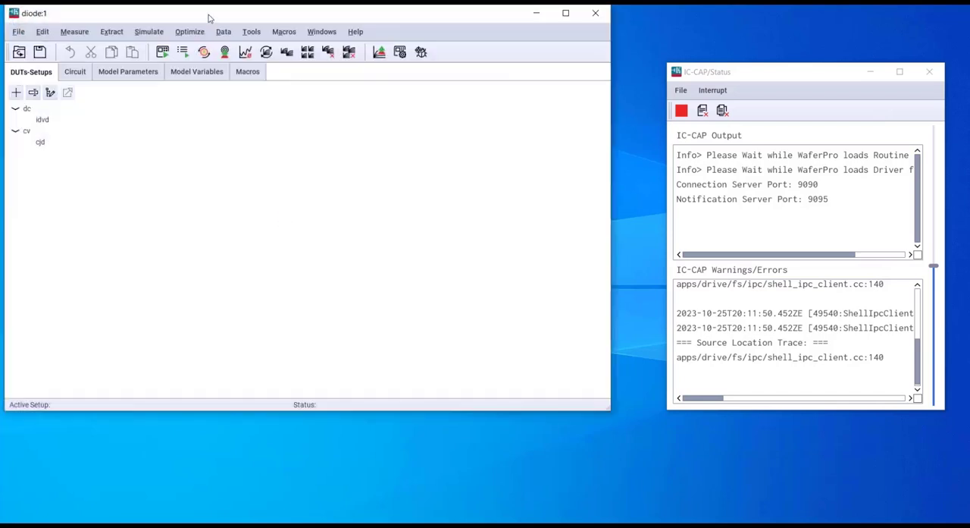
drag(203, 18, 319, 100)
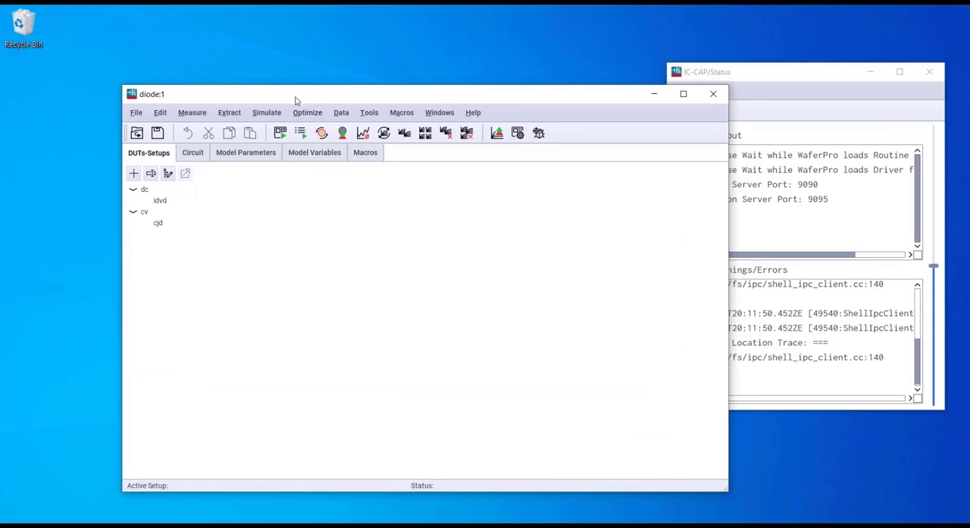
drag(296, 97, 287, 83)
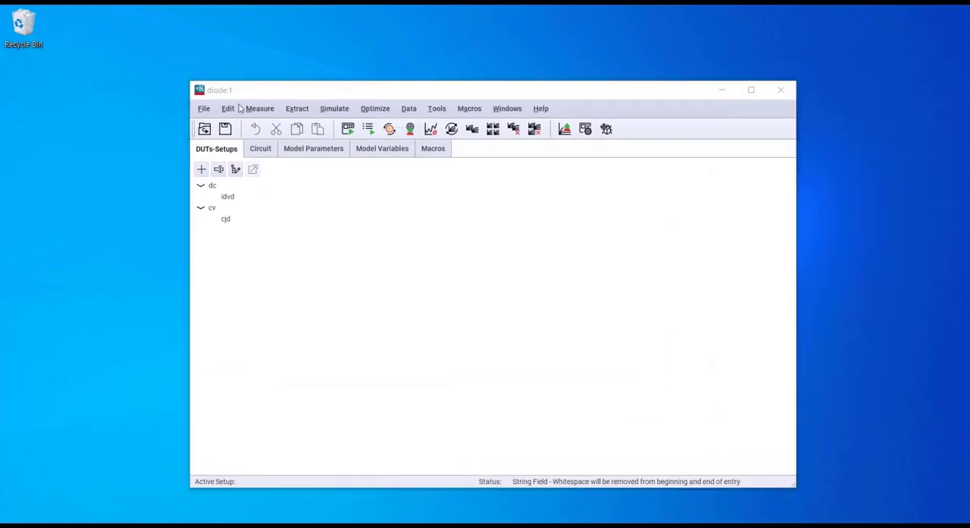
Step: Review the diode model's circuit netlist, its model parameters including RS, and its model variables
click(262, 150)
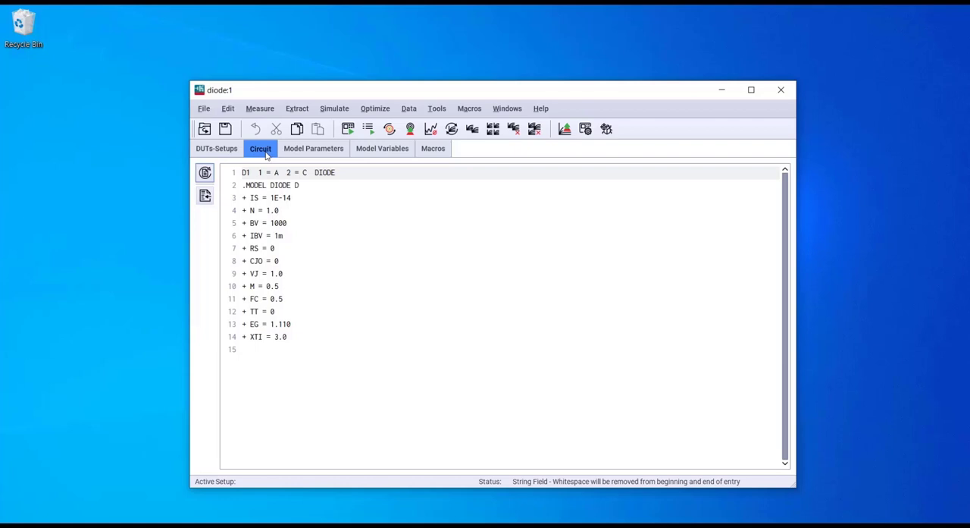
click(313, 150)
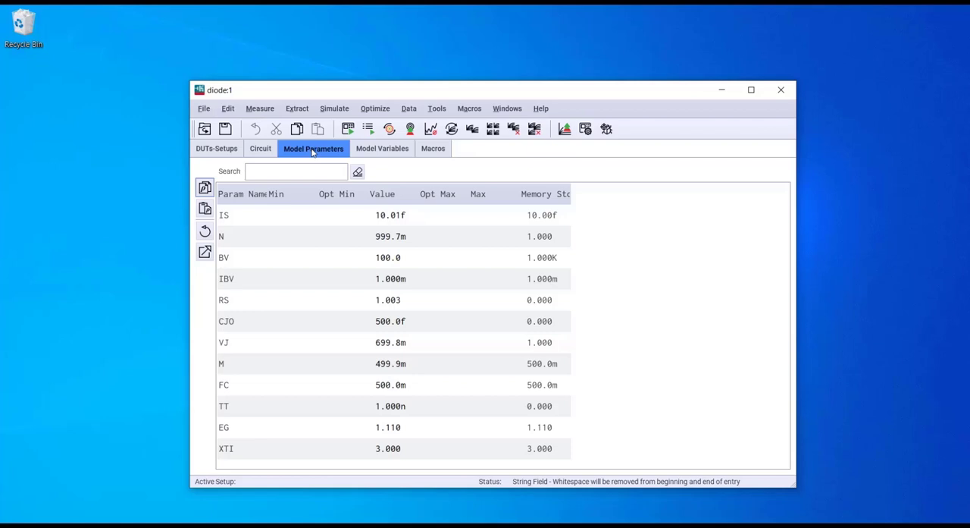
click(395, 302)
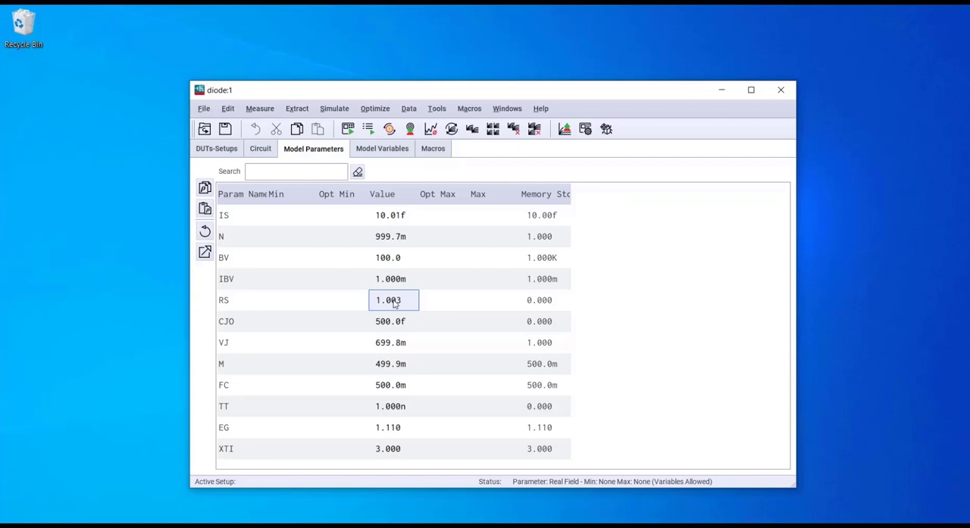
click(377, 151)
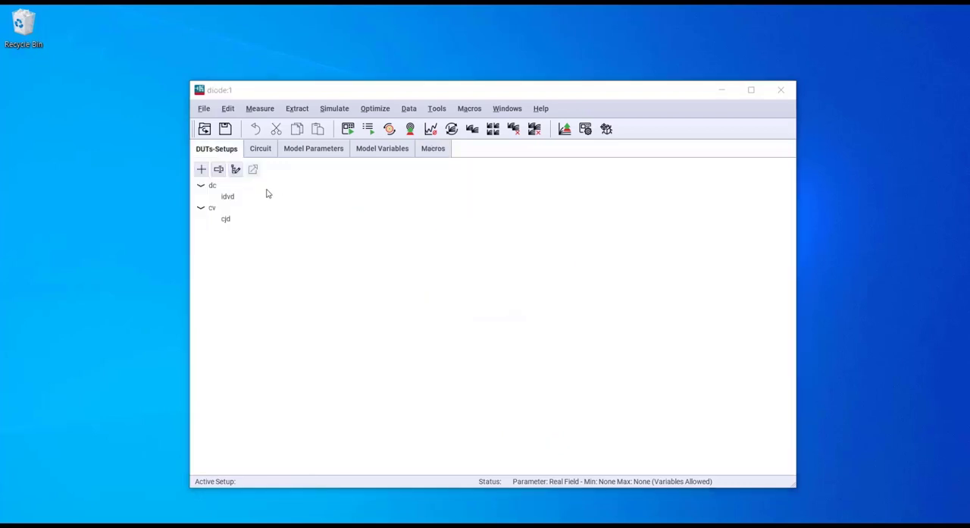
Step: Inspect the cv and dc DUTs, checking the test circuit, DUT parameters and DUT variables of dc
click(210, 189)
click(212, 210)
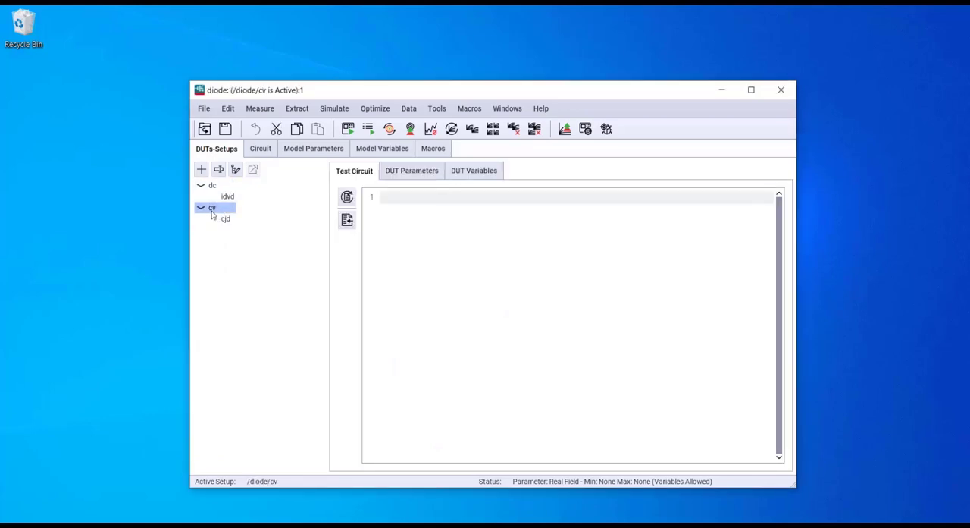
click(212, 185)
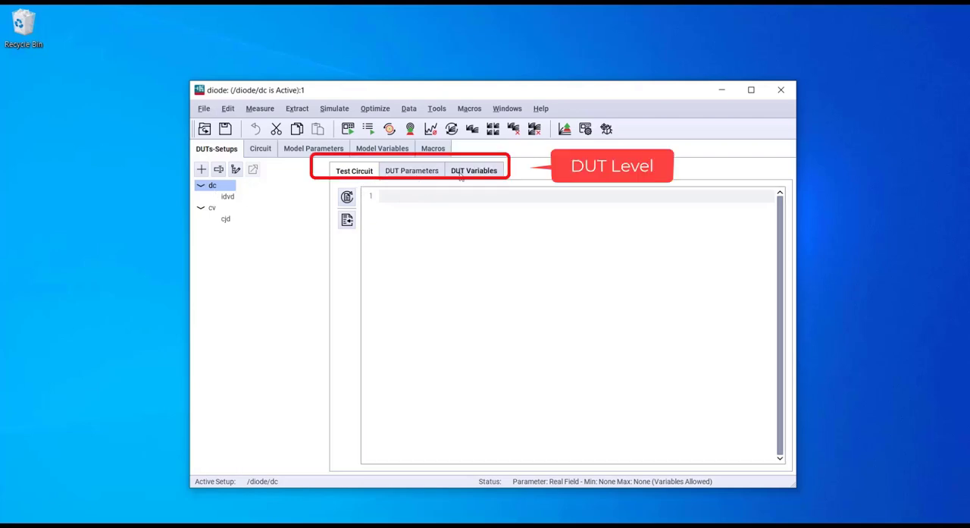
click(391, 205)
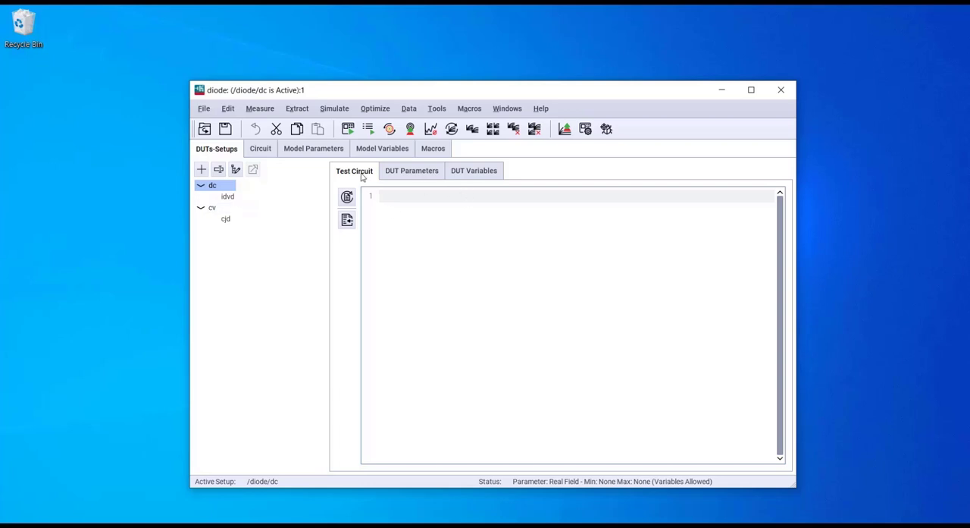
click(412, 171)
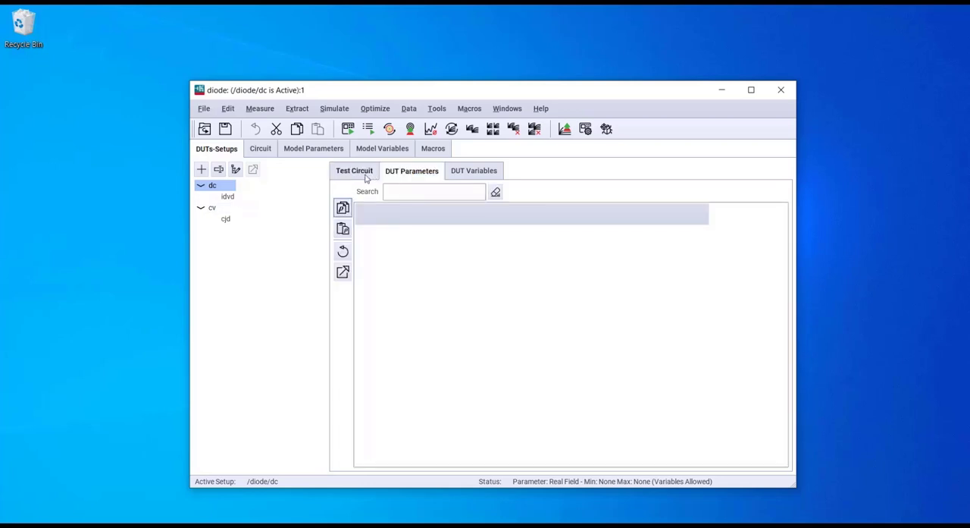
click(464, 172)
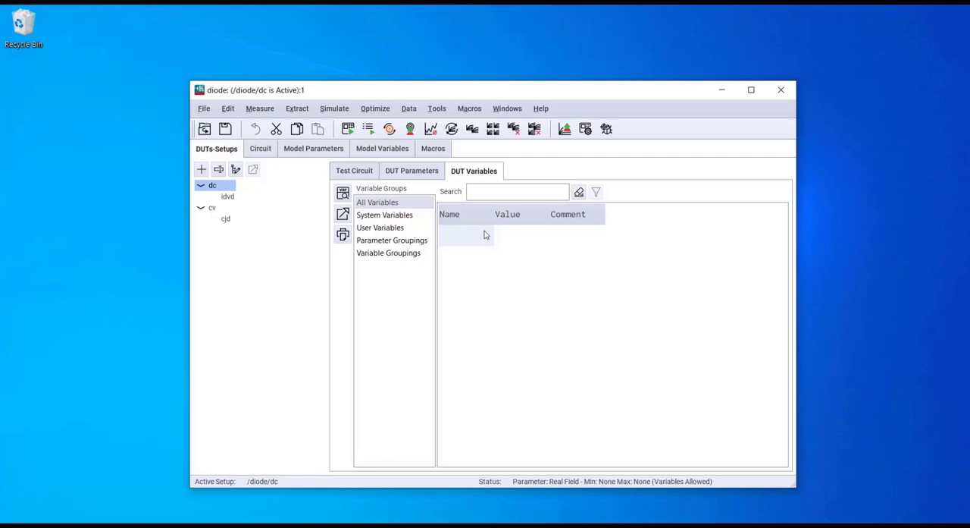
Step: Compare the measurement inputs and outputs of the idvd and cjd setups, ending on idvd
click(229, 199)
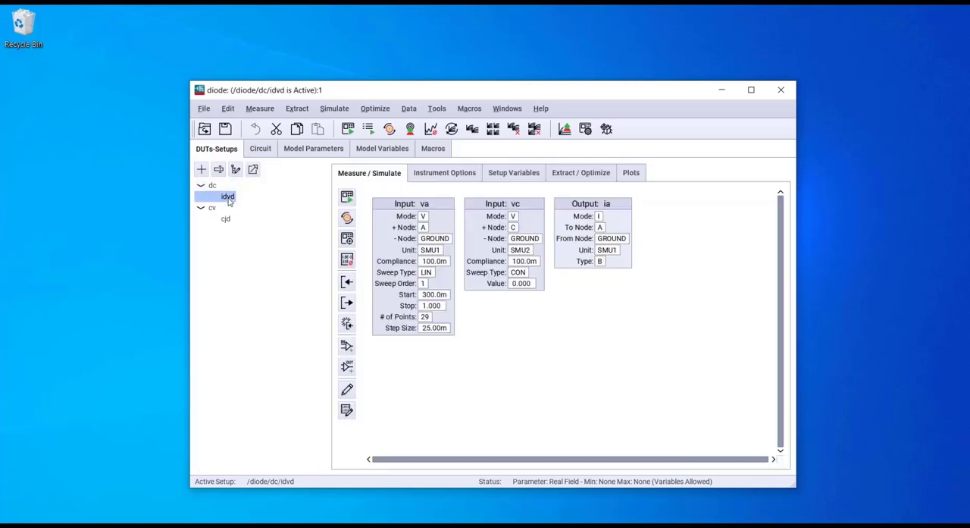
click(227, 219)
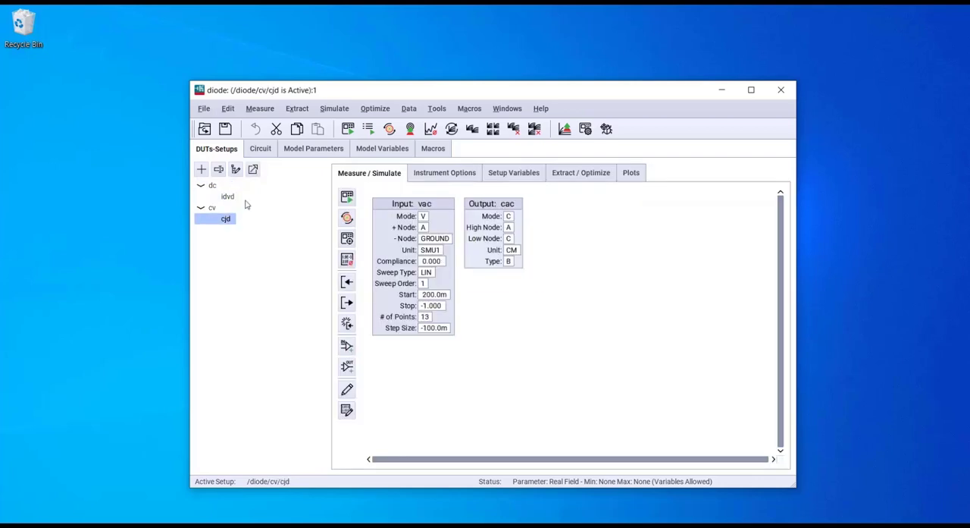
click(236, 198)
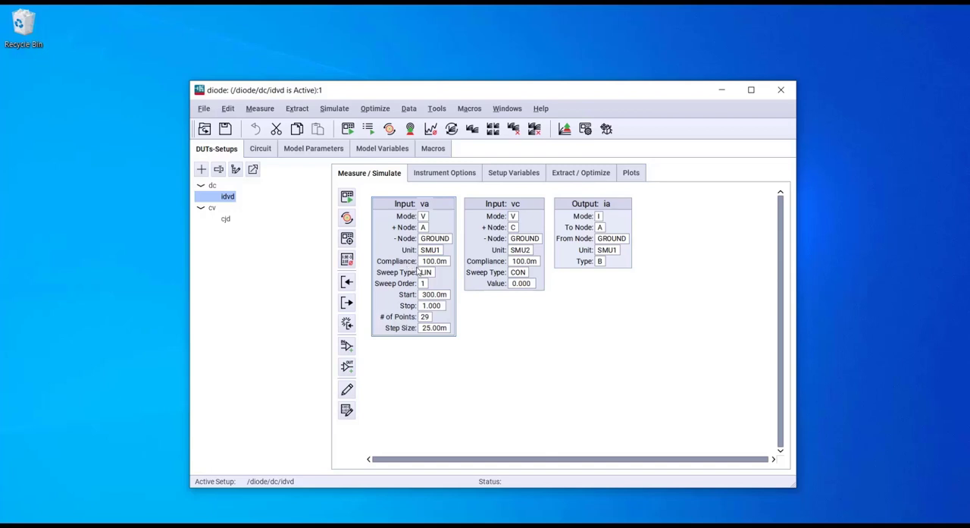
Step: Try types M and S for output ia of the idvd setup and restore its type to B
click(599, 261)
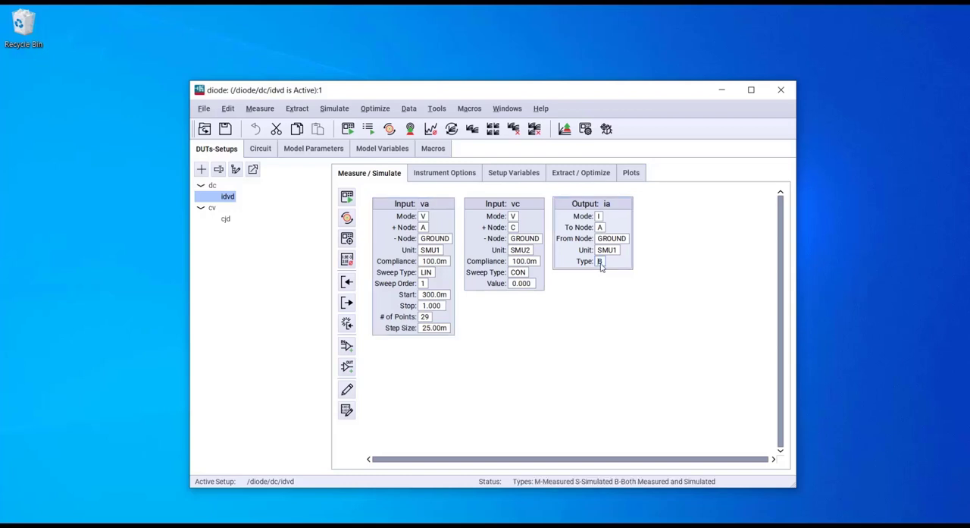
text(M)
key(BackSpace)
text(S)
key(BackSpace)
text(B)
key(Return)
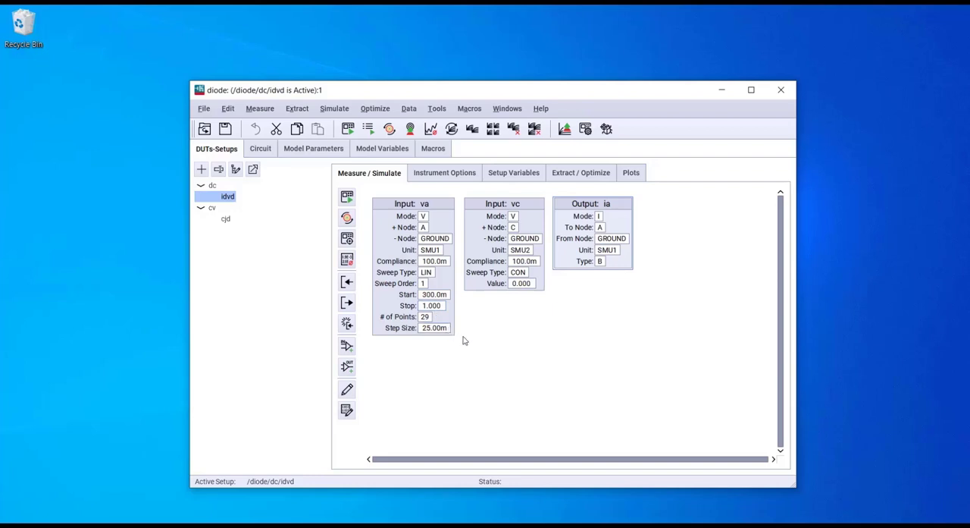
Step: Review the instrument options and setup variables of the idvd setup
click(445, 175)
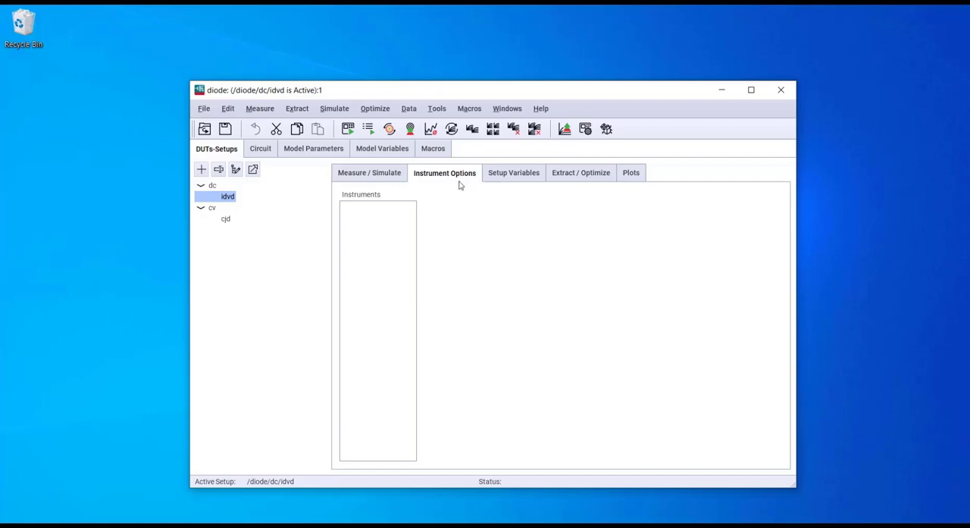
click(513, 175)
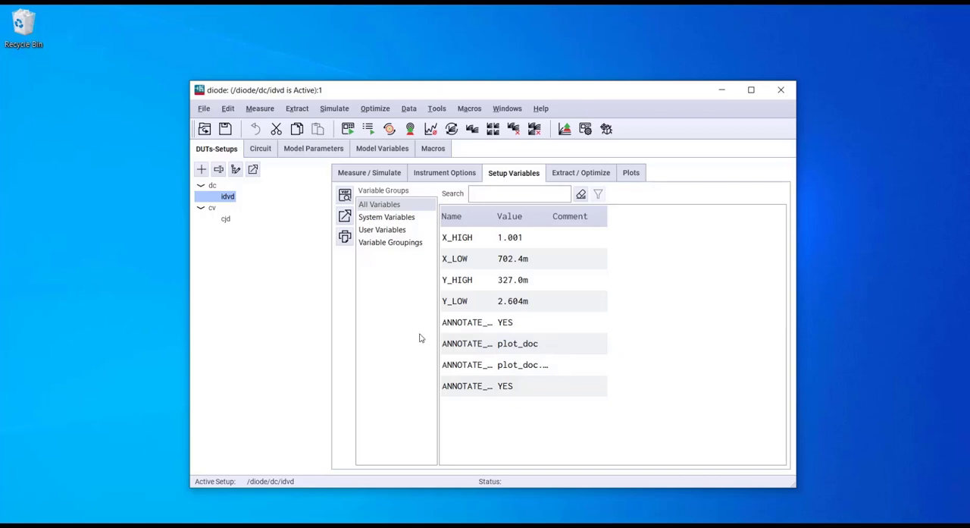
Step: Display the i_vs_v plot of the idvd setup and close its plot window after viewing it
click(634, 174)
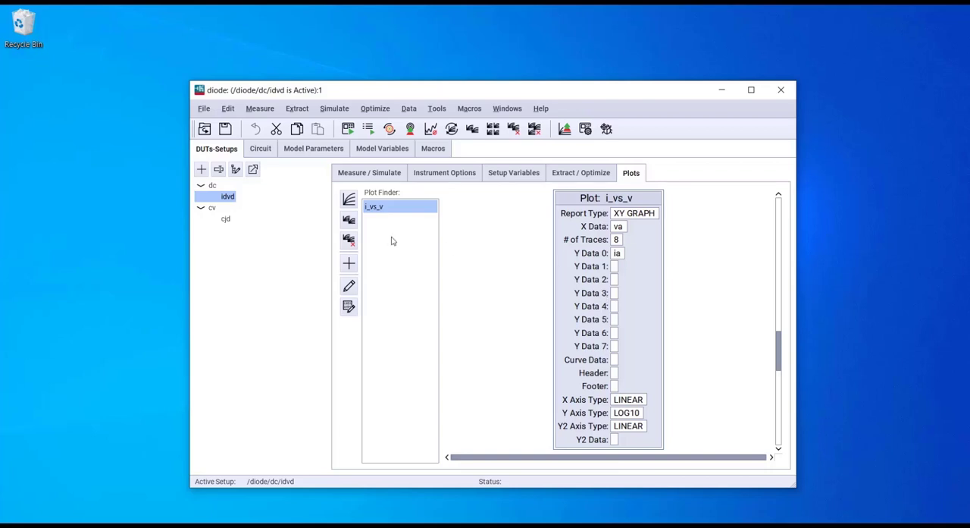
click(351, 200)
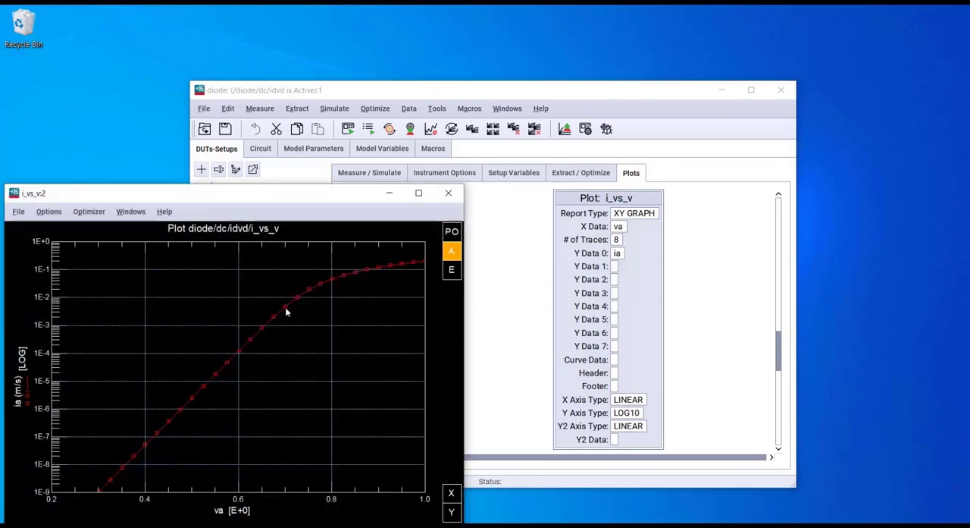
click(449, 193)
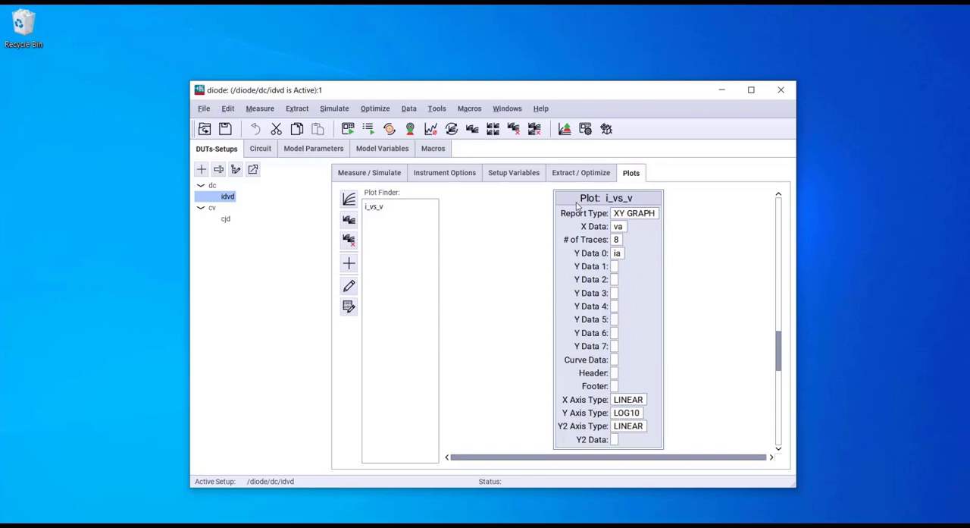
Step: Open the i_vs_v plot definition for editing and examine the available report types and X and Y axis types
double_click(576, 199)
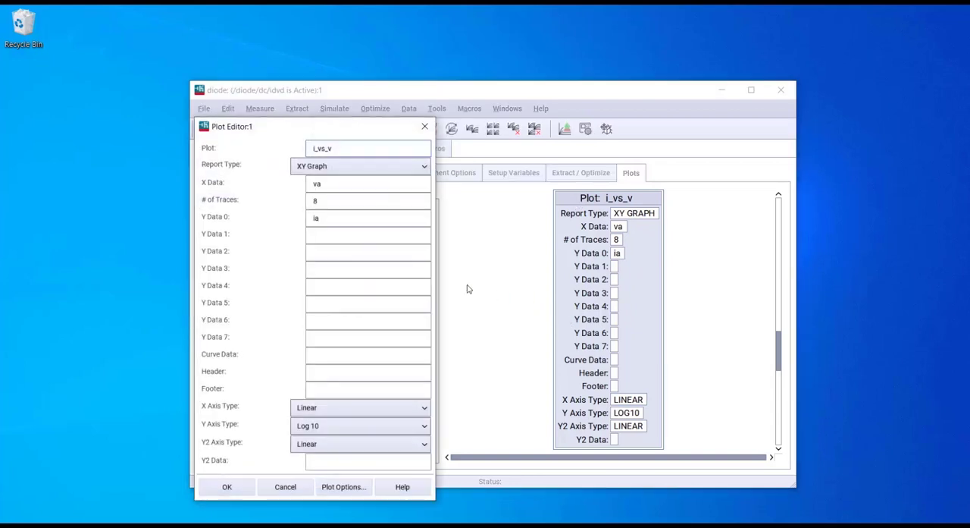
click(413, 175)
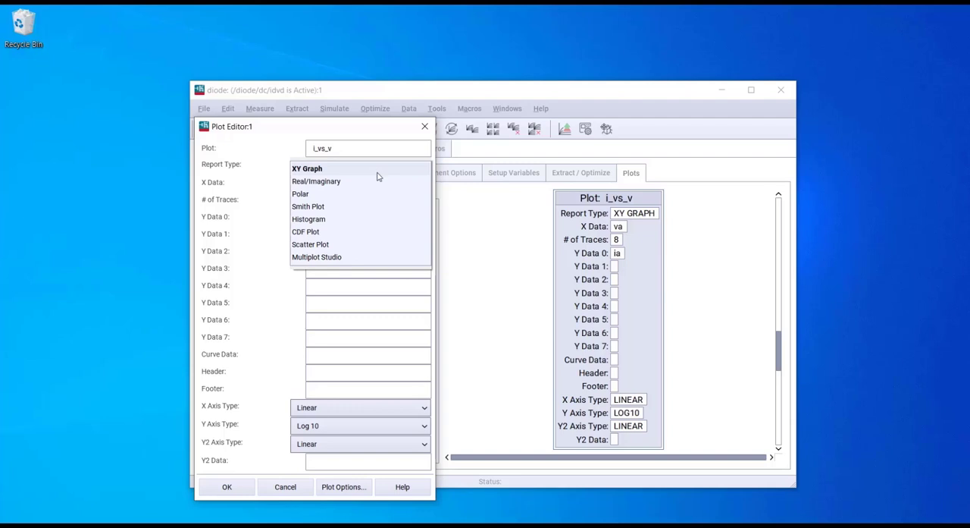
click(283, 344)
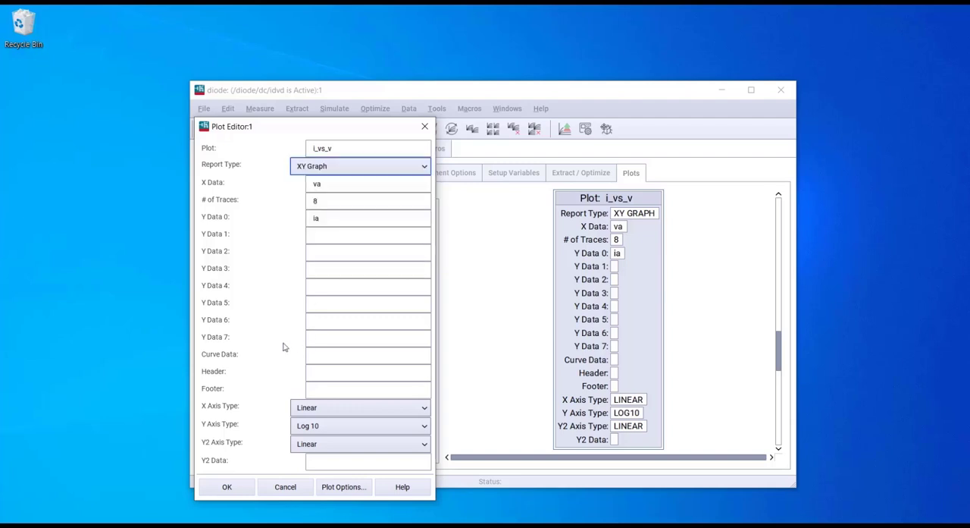
click(342, 416)
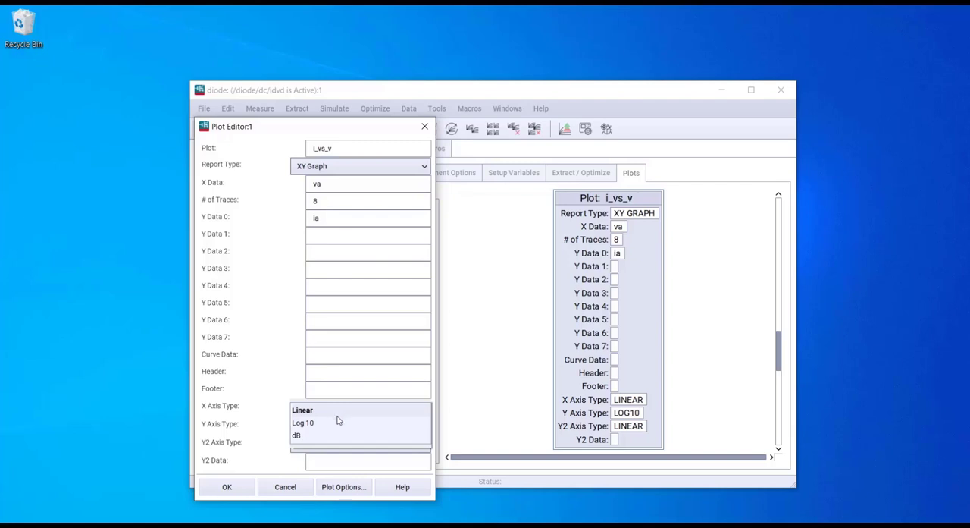
click(278, 407)
click(303, 427)
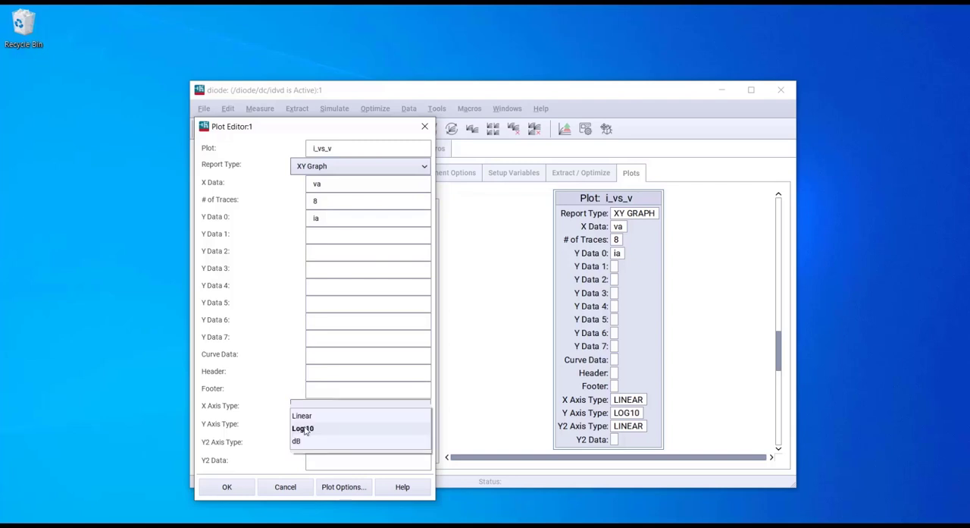
click(292, 456)
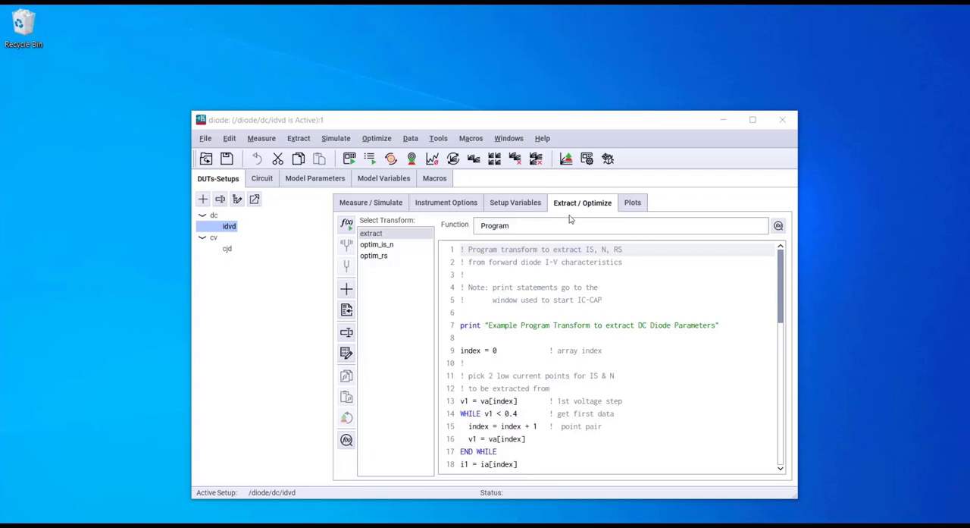
Step: Look through the idvd setup's optim_is_n, optim_rs and extract transforms, ending in the extract program code
click(381, 247)
click(380, 257)
click(384, 235)
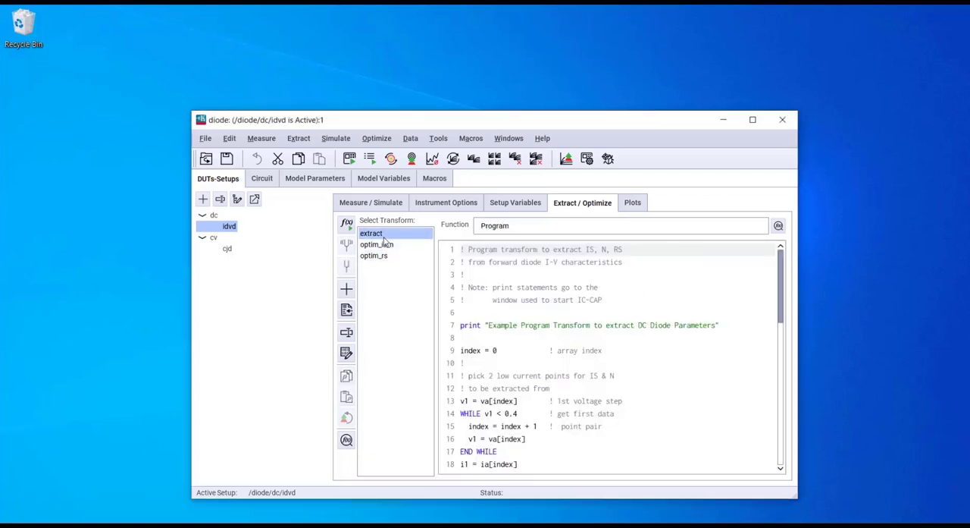
click(524, 337)
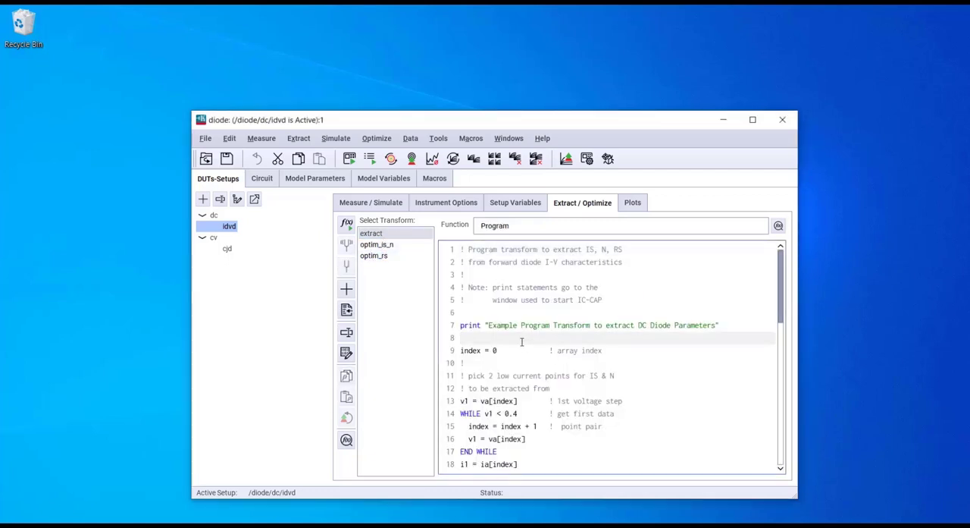
Step: Review the inputs, parameters and options of the optim_is_n transform, along with the extract program code
scroll(521, 341, down, 3)
click(391, 245)
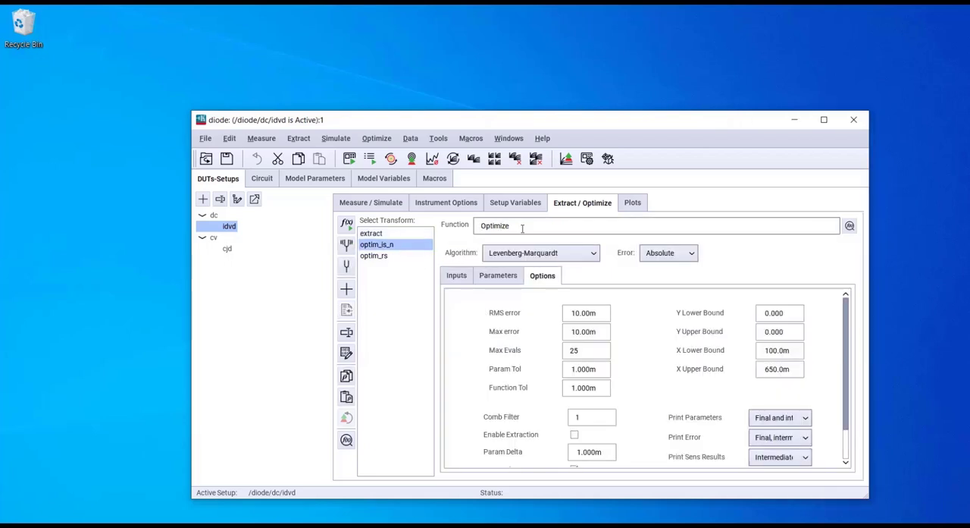
click(459, 276)
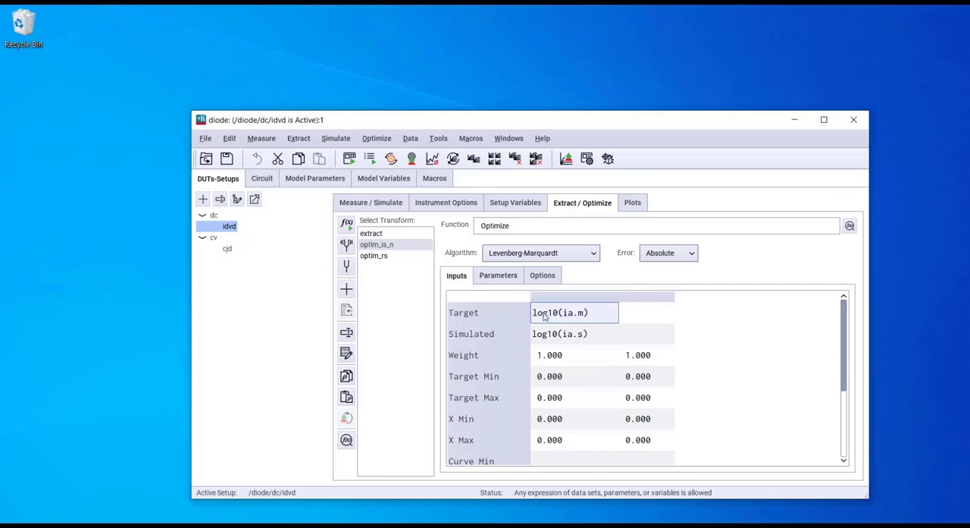
click(508, 278)
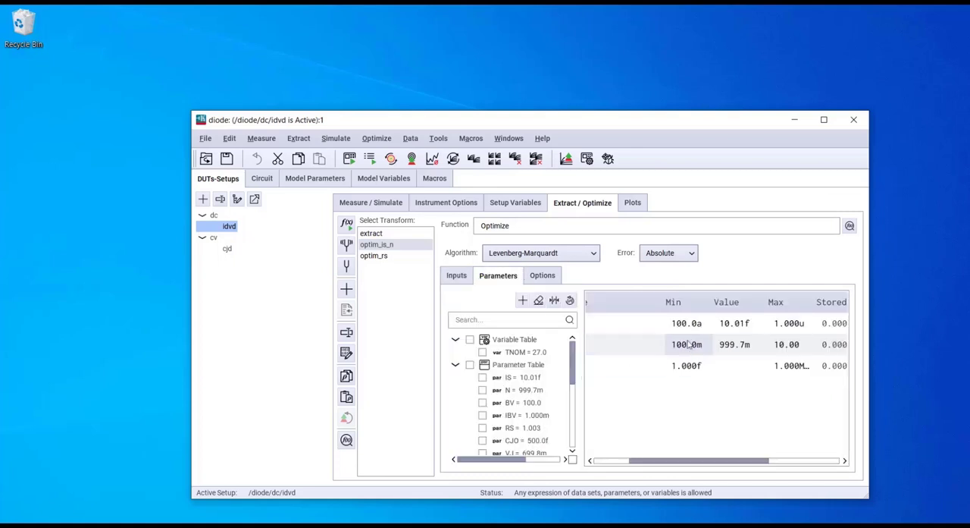
drag(646, 462, 611, 463)
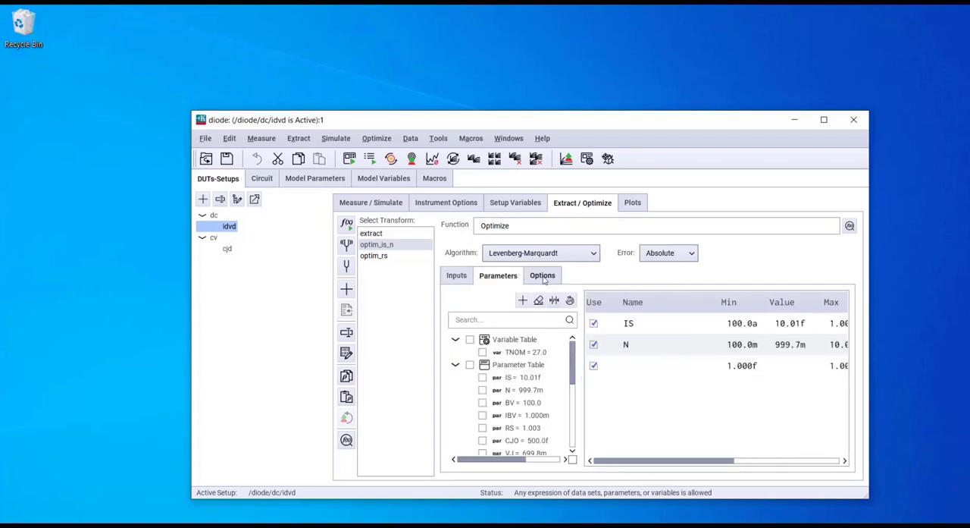
click(543, 276)
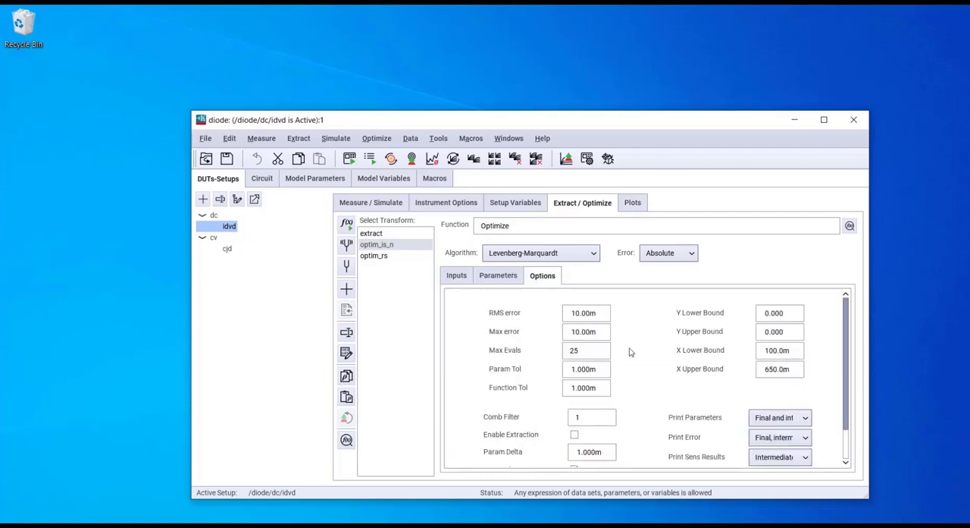
click(373, 234)
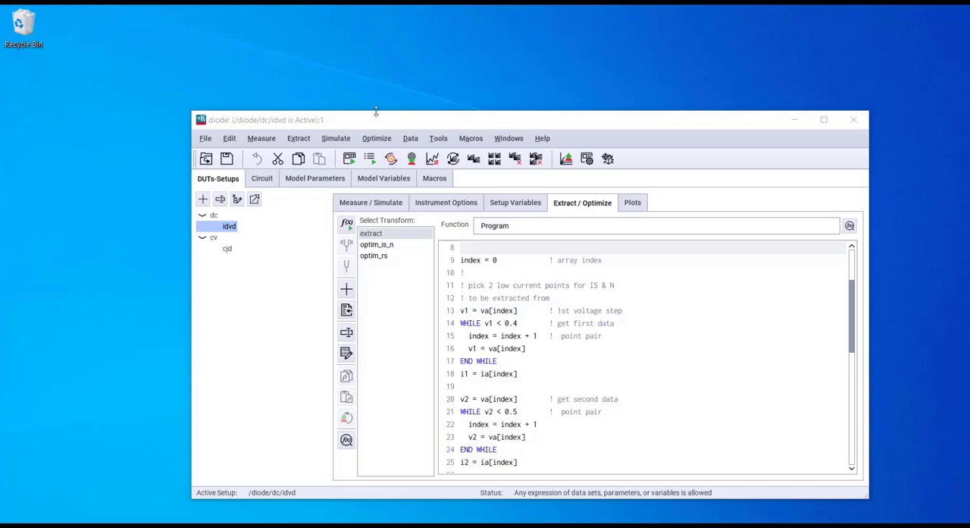
Step: Show the idvd setup's measurement definition and rearrange the va, vc and ia blocks closer together
click(395, 207)
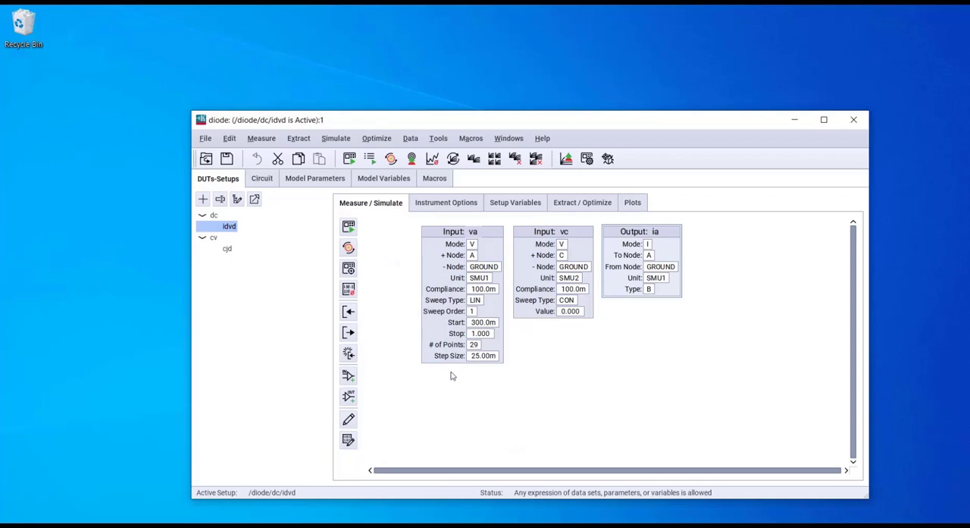
drag(448, 232, 430, 233)
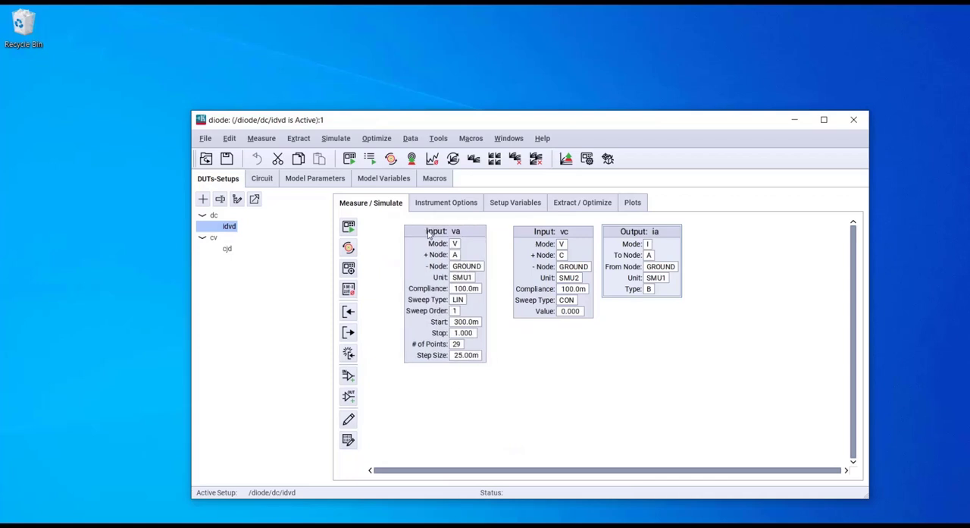
drag(536, 236, 514, 242)
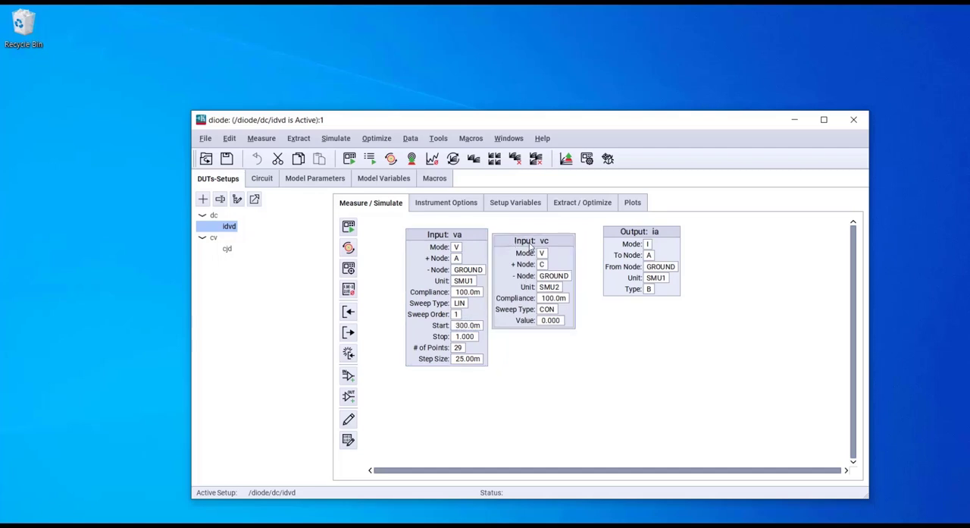
drag(526, 244, 528, 235)
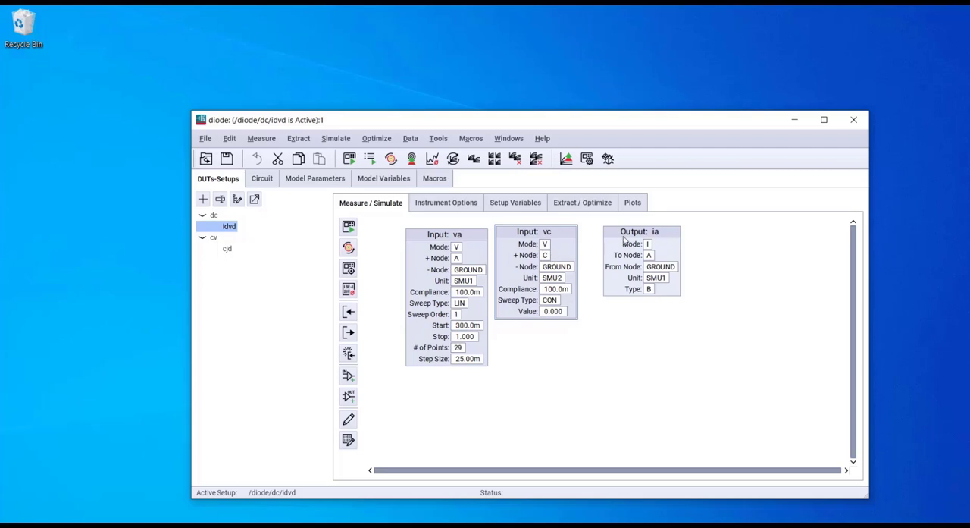
drag(623, 239, 608, 242)
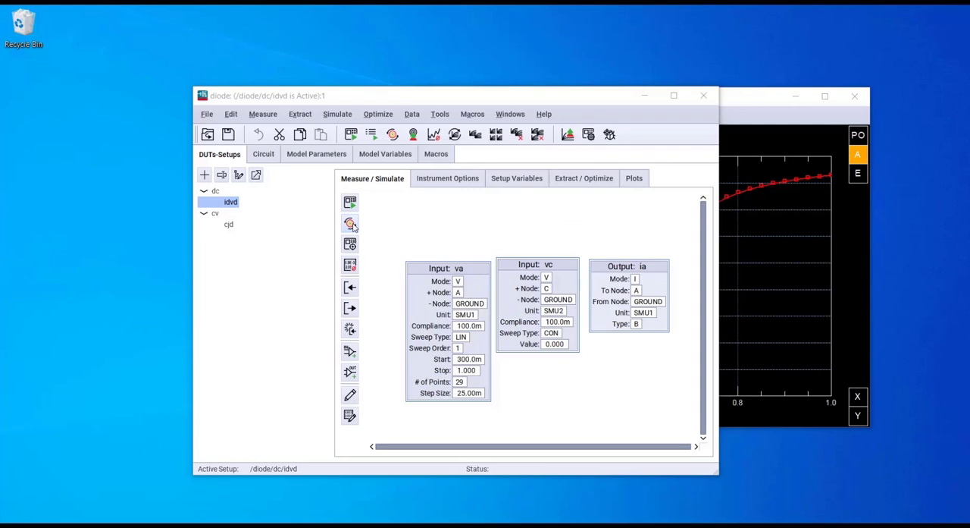
Step: Simulate the idvd setup, then display its i_vs_v plot and arrange the plot and model windows side by side
click(351, 225)
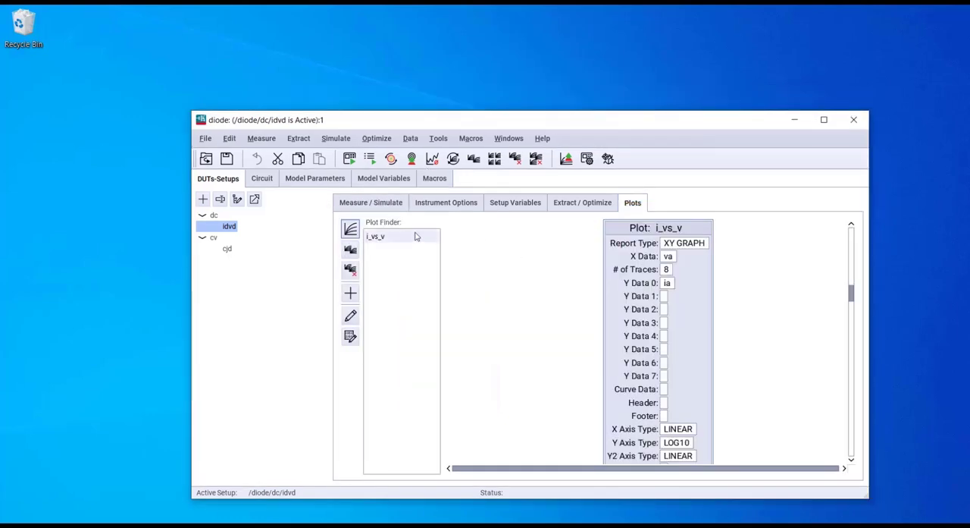
click(379, 237)
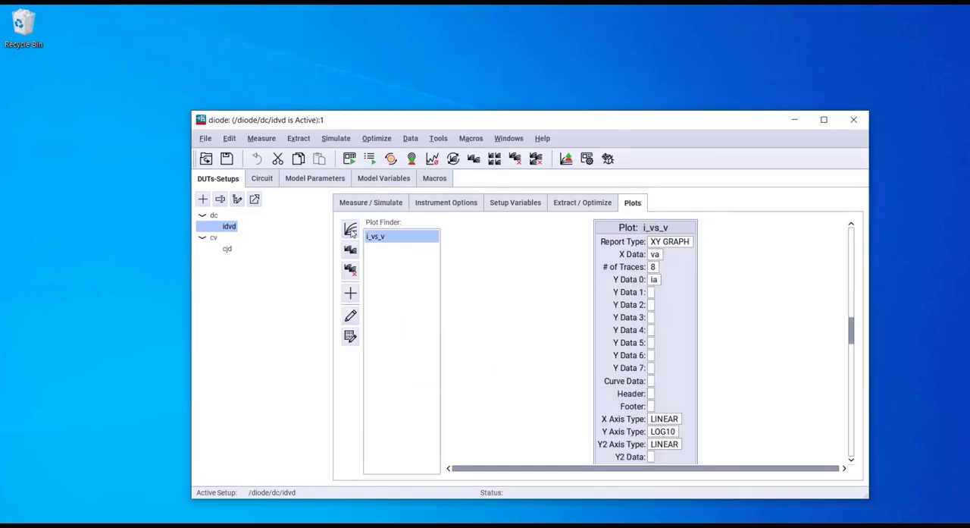
click(350, 228)
drag(252, 194, 830, 51)
drag(512, 129, 371, 148)
click(758, 54)
drag(758, 54, 664, 54)
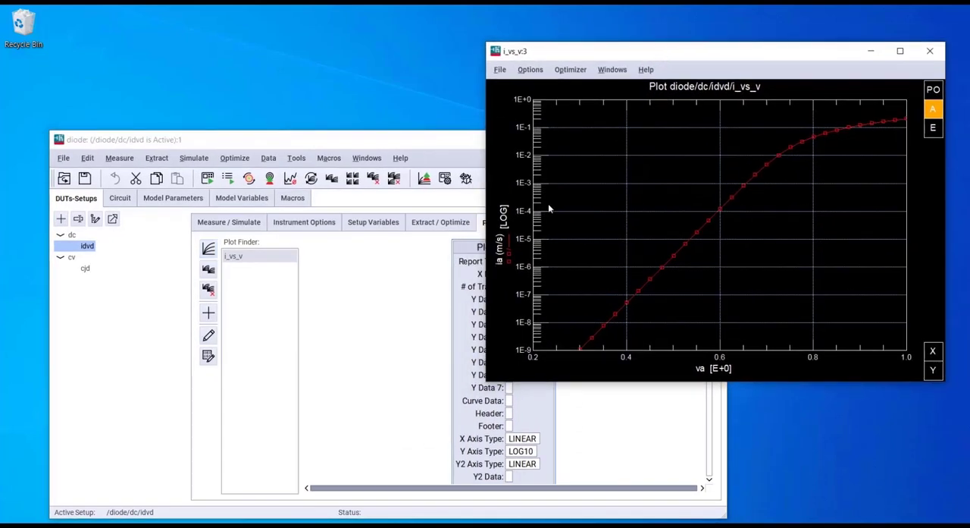
Step: View the tabular data of the idvd setup's ia output and look through all its points
click(228, 228)
click(472, 316)
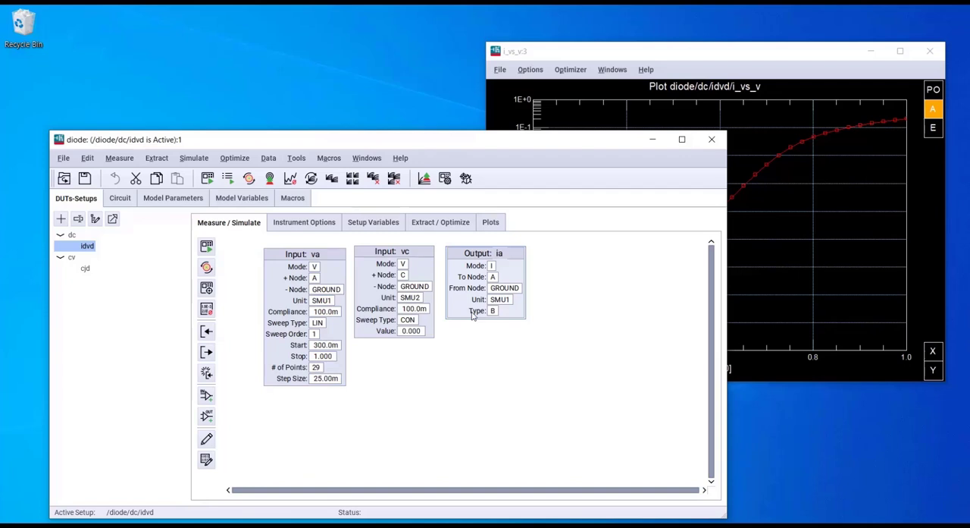
click(205, 460)
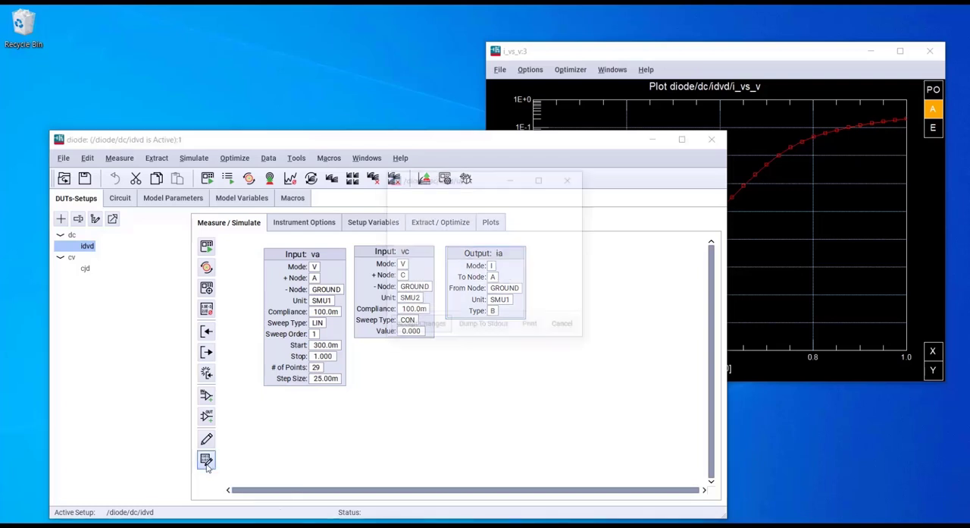
scroll(498, 283, down, 7)
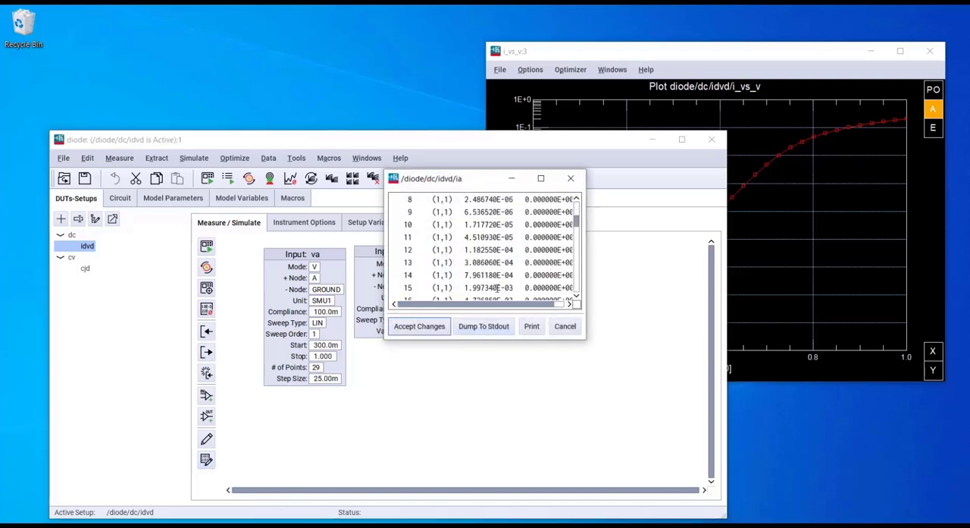
scroll(498, 285, up, 4)
scroll(497, 287, down, 5)
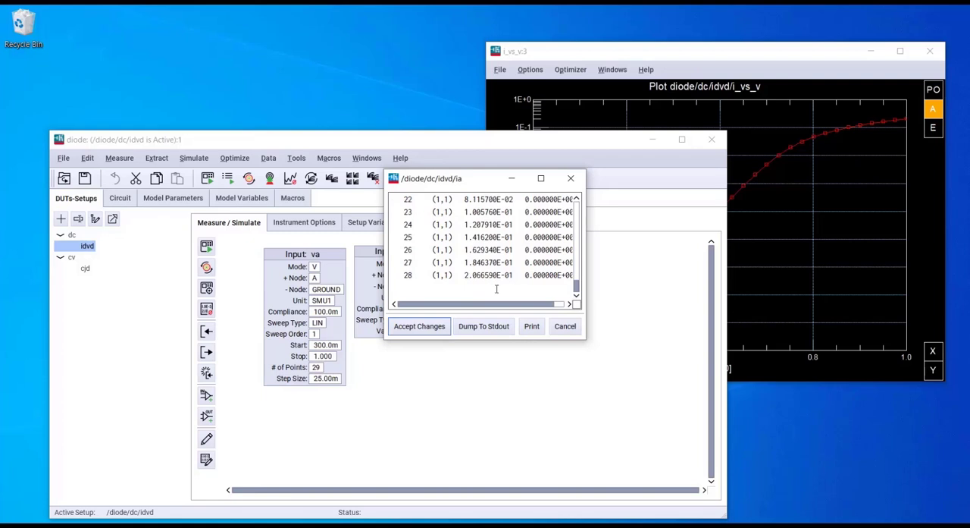
scroll(497, 287, up, 5)
scroll(496, 284, down, 2)
Step: View the tabular data of the va input and close the data window after viewing it
click(292, 385)
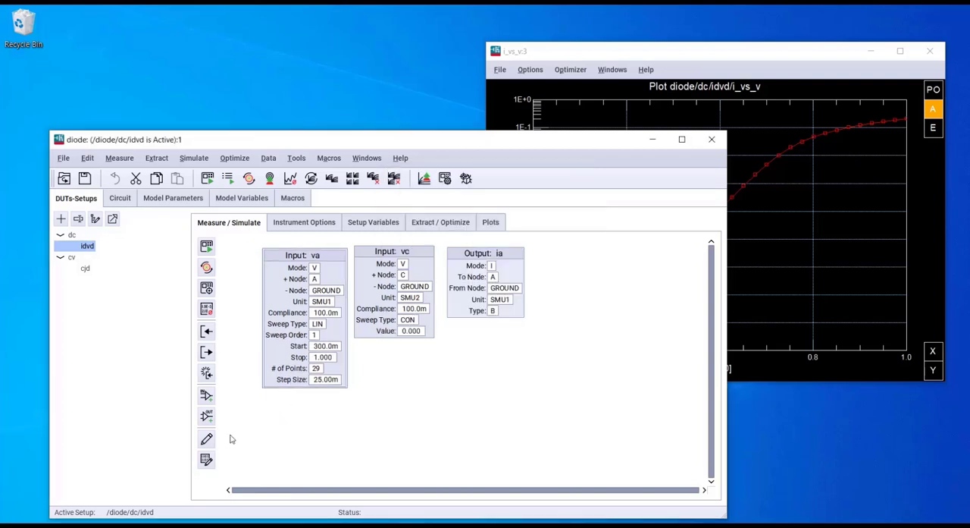
click(206, 460)
scroll(514, 240, down, 7)
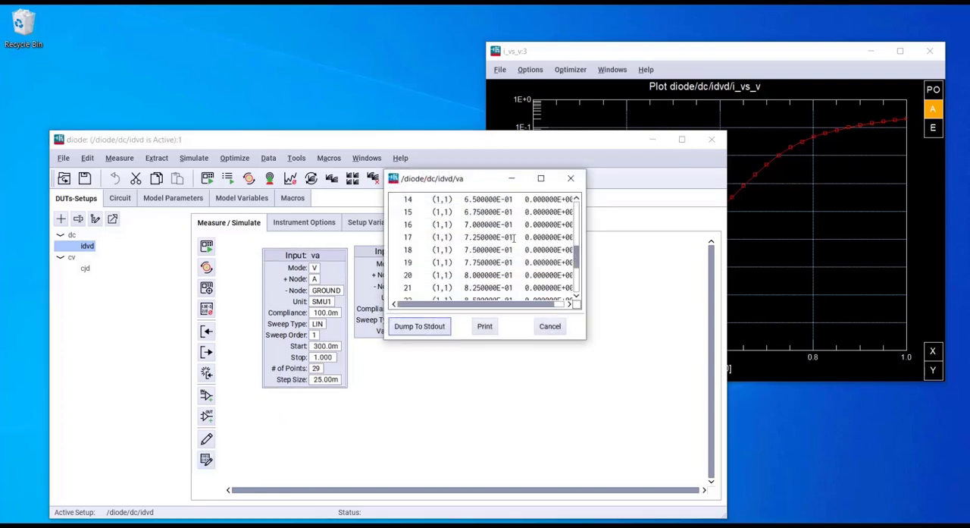
click(571, 179)
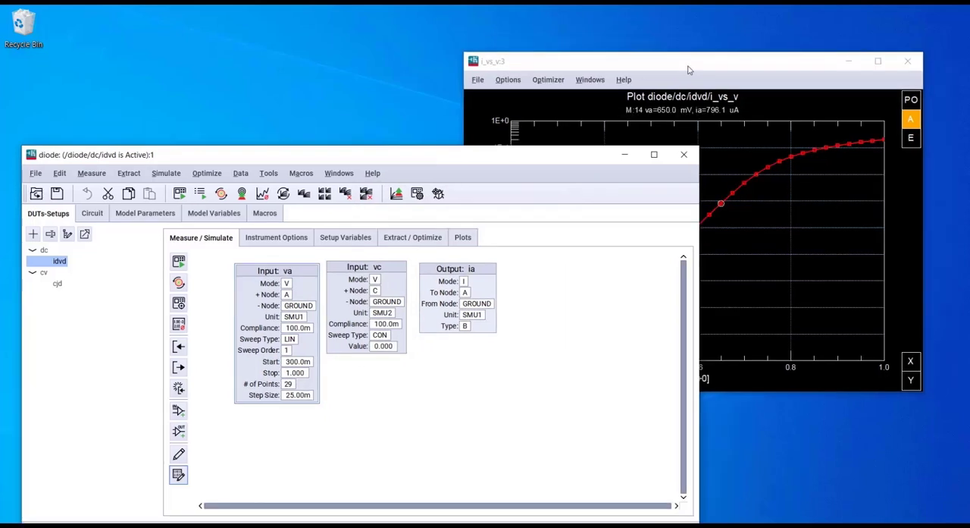
Step: Mark the 650 mV point on the i_vs_v plot and review the plot's data table of va and measured and simulated ia
click(689, 69)
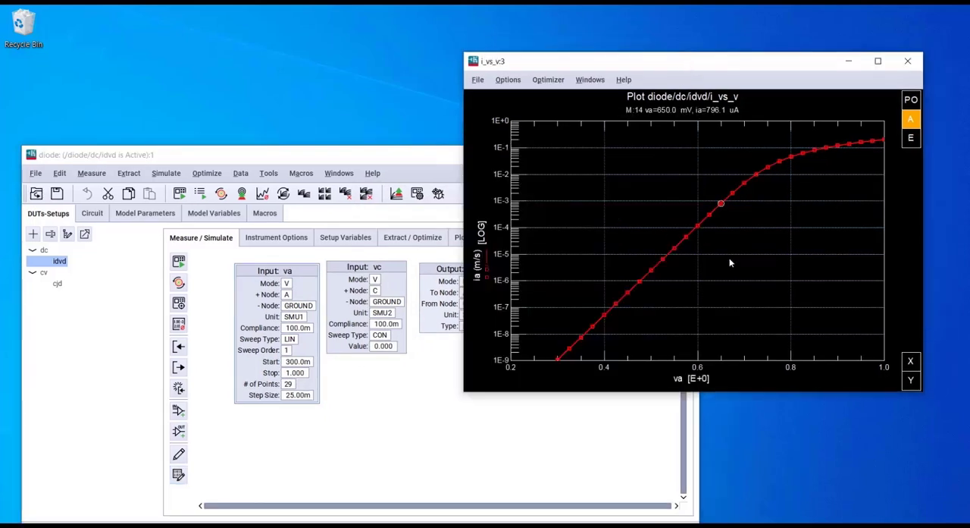
right_click(642, 198)
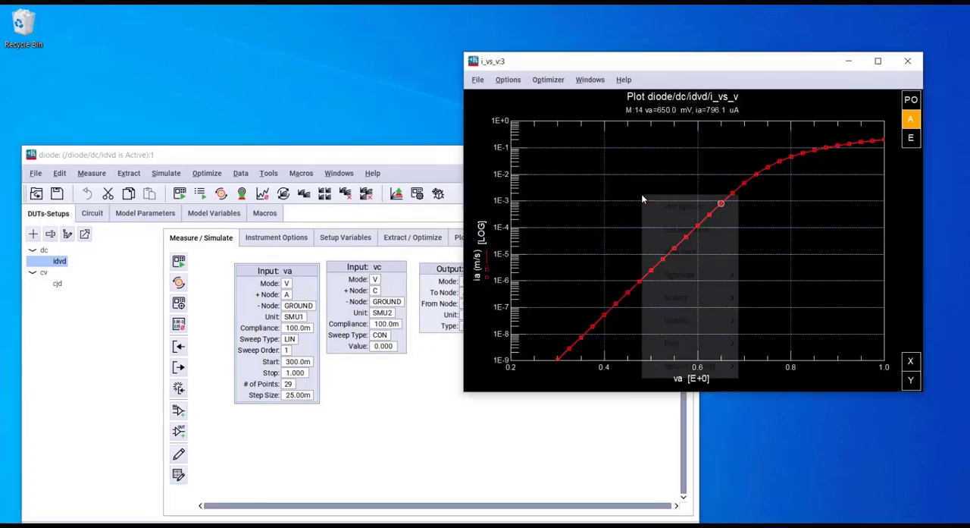
click(687, 256)
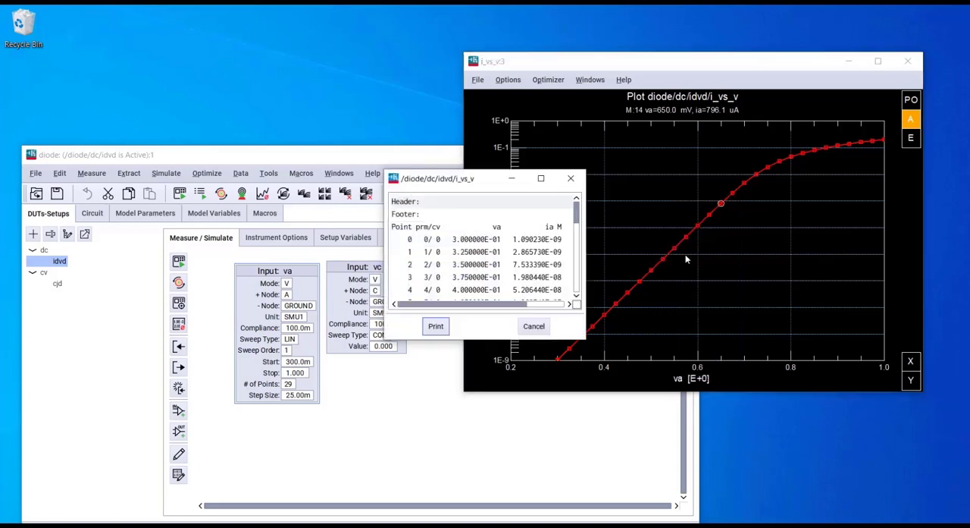
drag(589, 248, 720, 271)
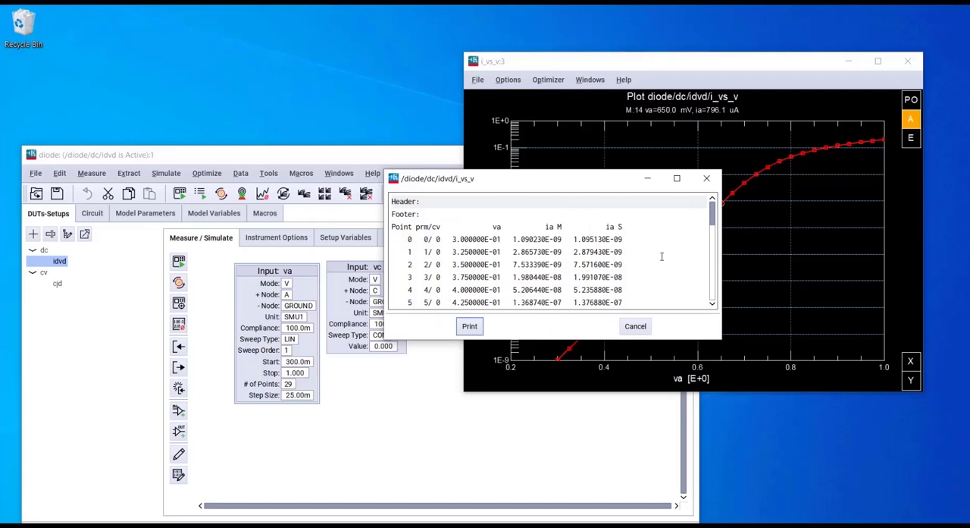
double_click(494, 226)
drag(546, 226, 636, 229)
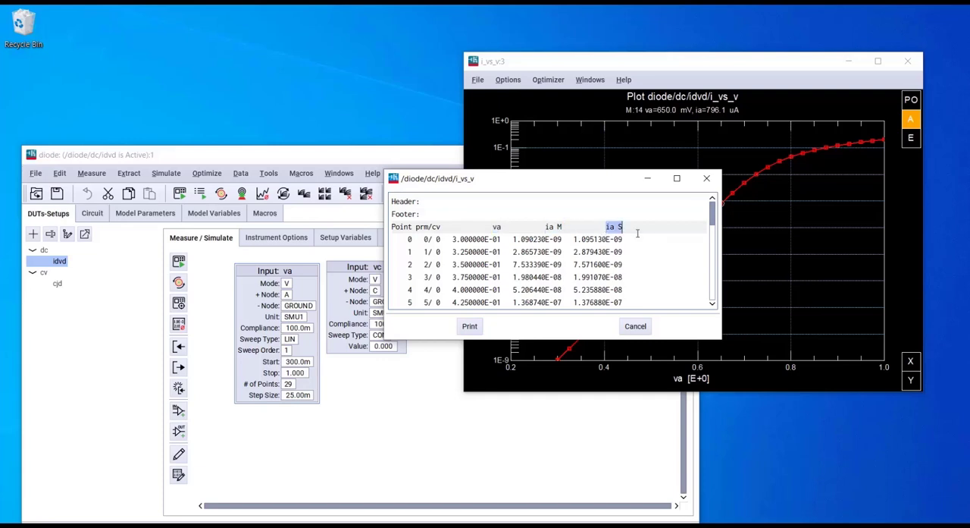
scroll(608, 261, down, 5)
scroll(608, 273, down, 3)
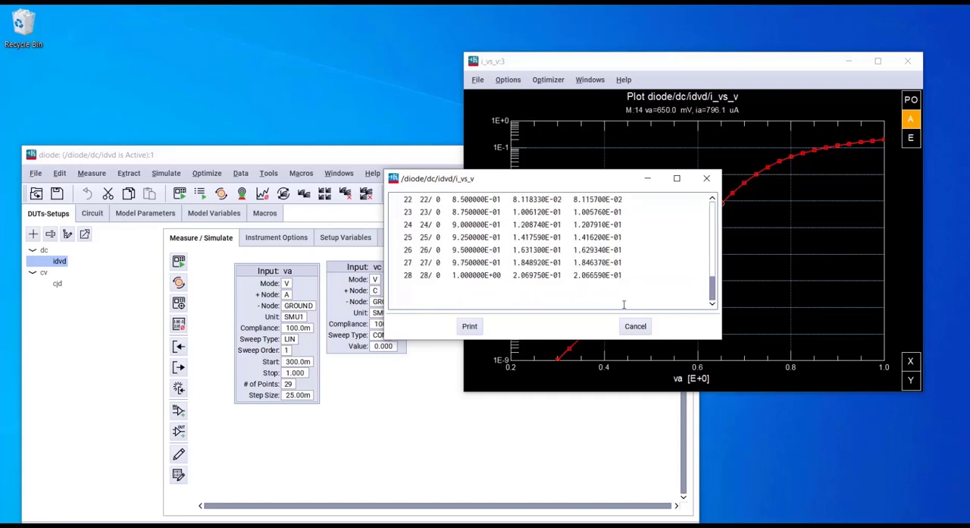
click(635, 326)
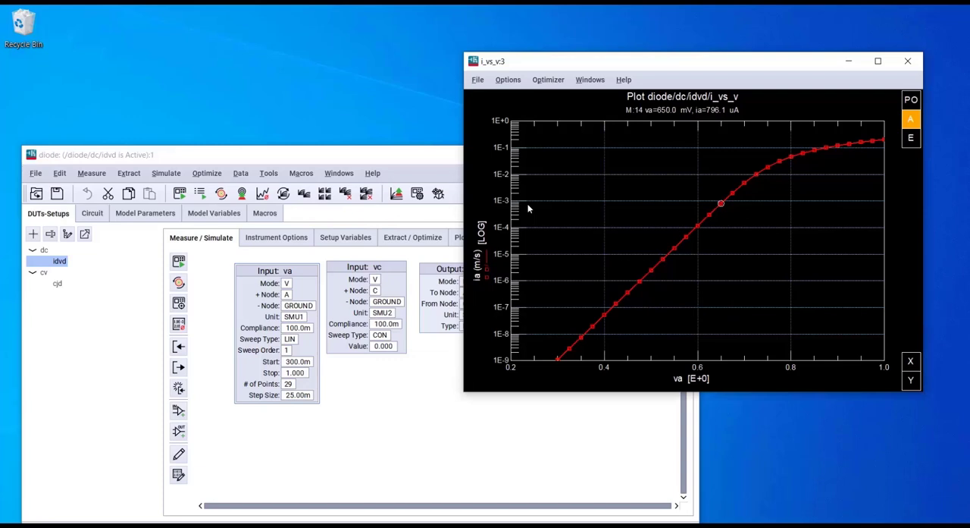
Step: Show the idvd setup's transforms and narrow and move the model window so the i_vs_v plot stays visible beside it
click(426, 162)
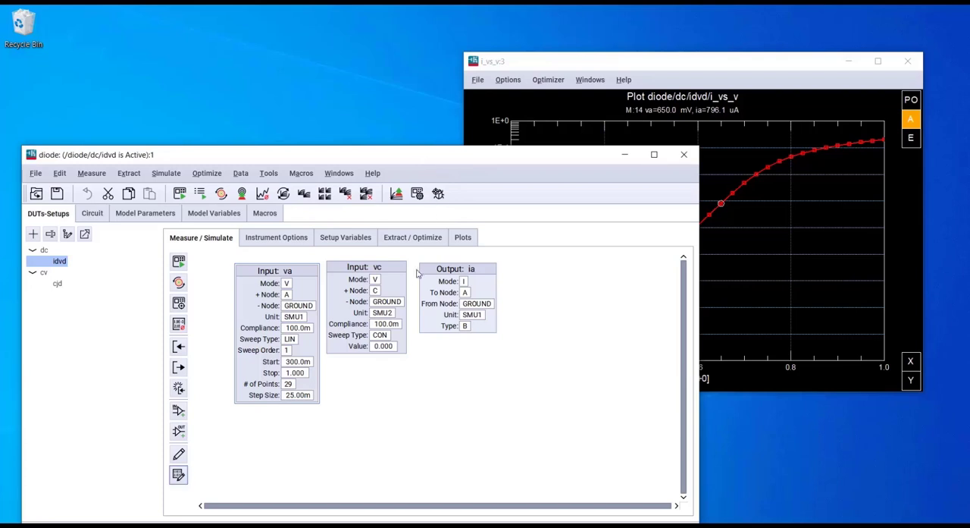
click(424, 240)
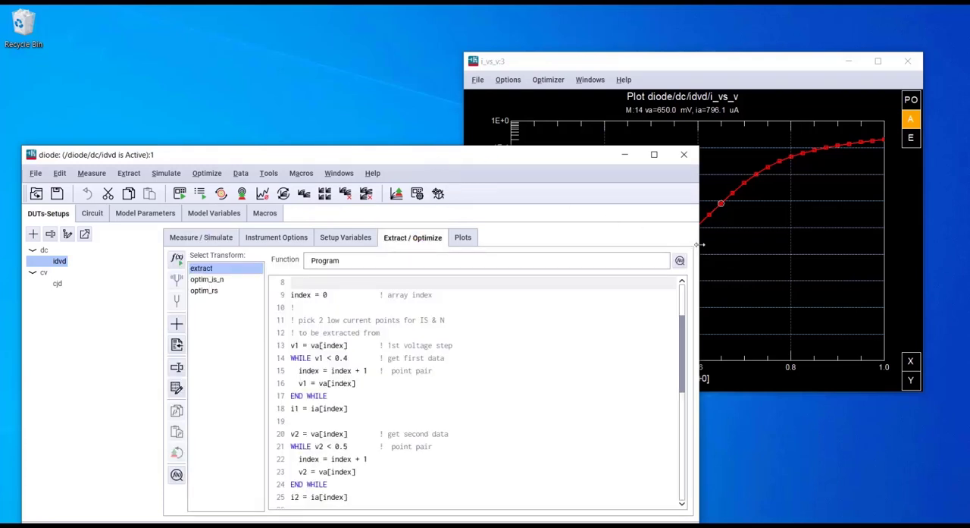
drag(699, 249, 471, 250)
drag(379, 155, 348, 123)
Step: Tune the optim_is_n transform continuously with sliders, setting IS to 2.399p and N to 1.387, and accept the values
click(190, 247)
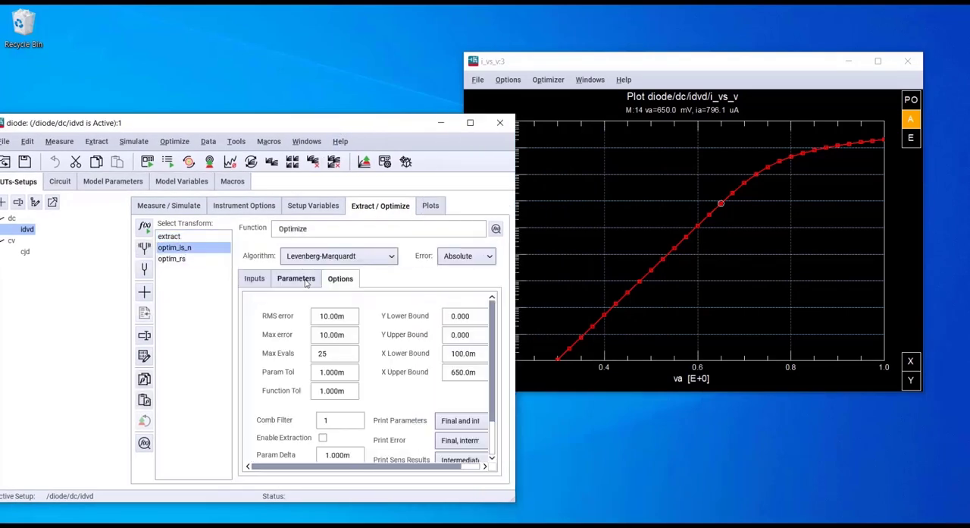
click(144, 252)
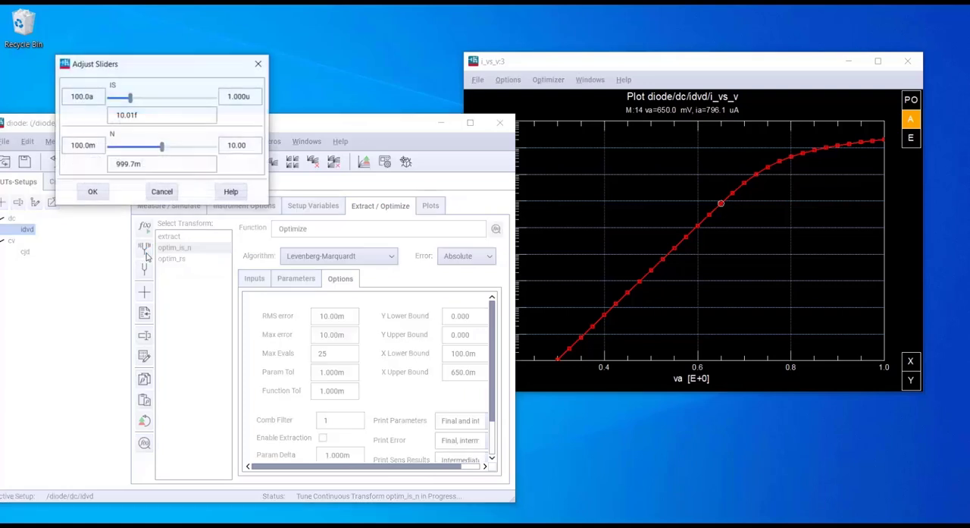
drag(76, 62, 146, 172)
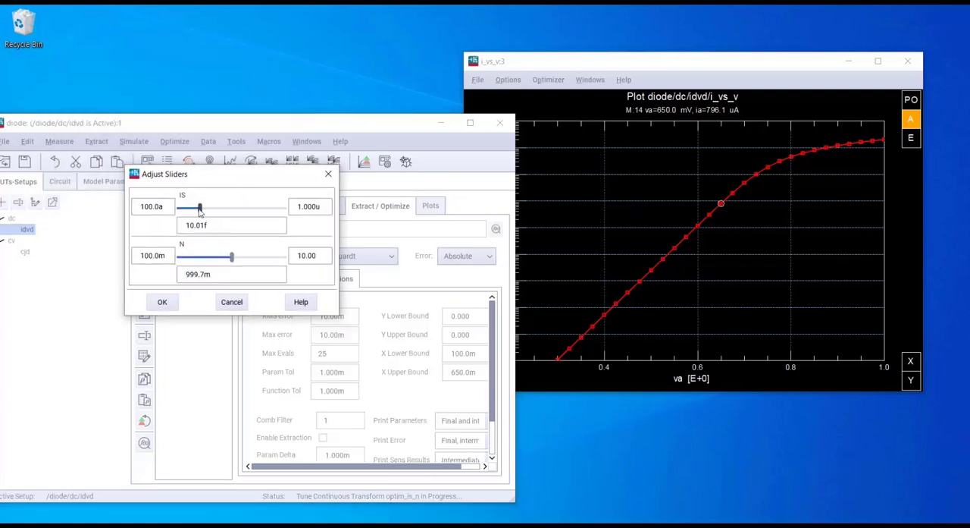
drag(200, 211, 225, 212)
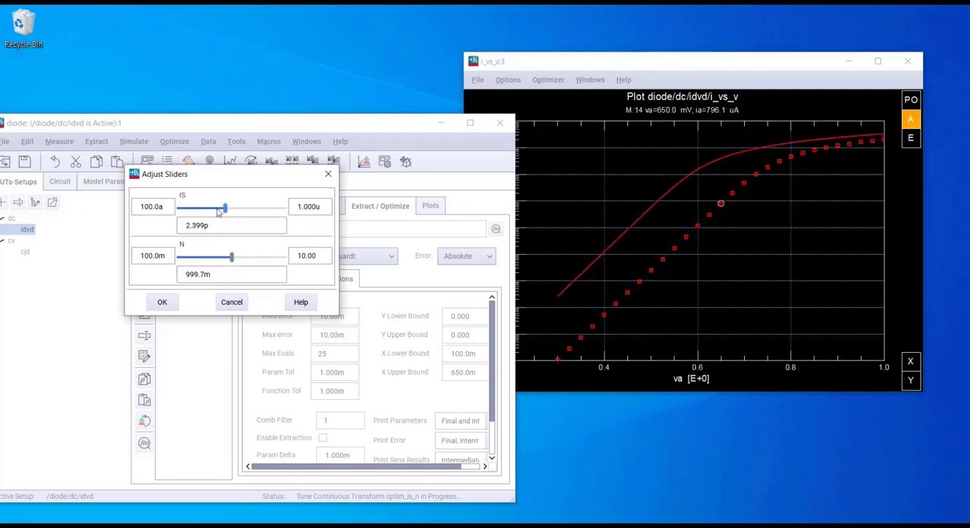
mouse_move(232, 258)
mouse_down()
mouse_move(282, 262)
mouse_move(226, 258)
mouse_move(240, 259)
mouse_up()
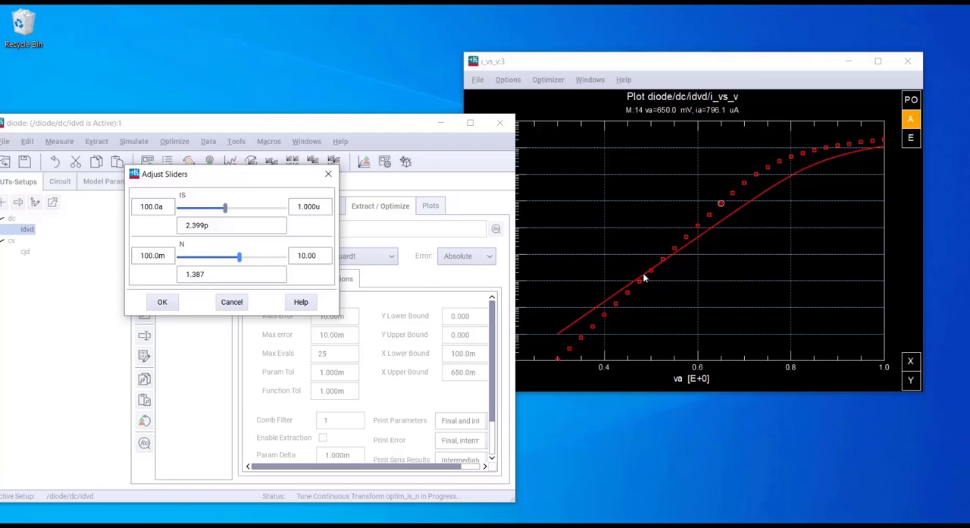
click(170, 308)
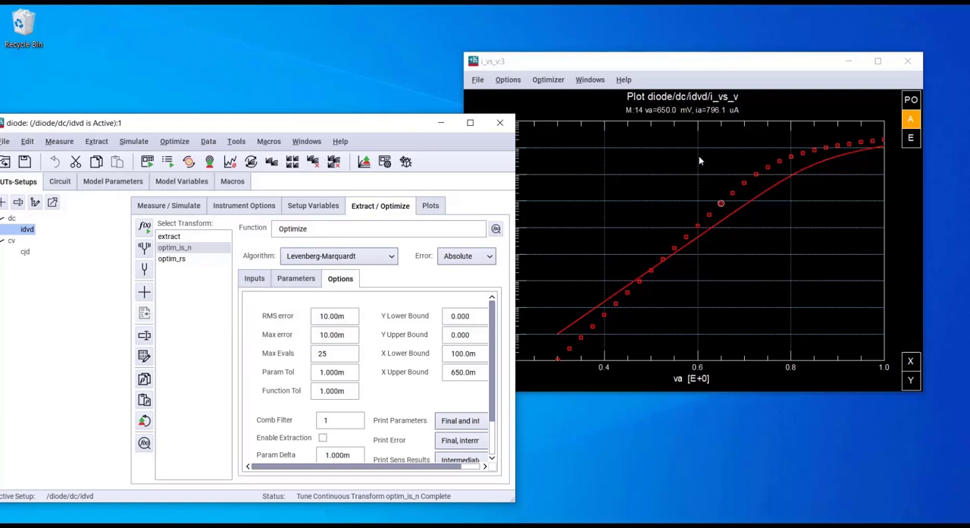
Step: Move the i_vs_v plot clear of the model window and execute the optim_is_n transform repeatedly to fit the simulated curve to the measured data
click(620, 71)
drag(620, 71, 615, 70)
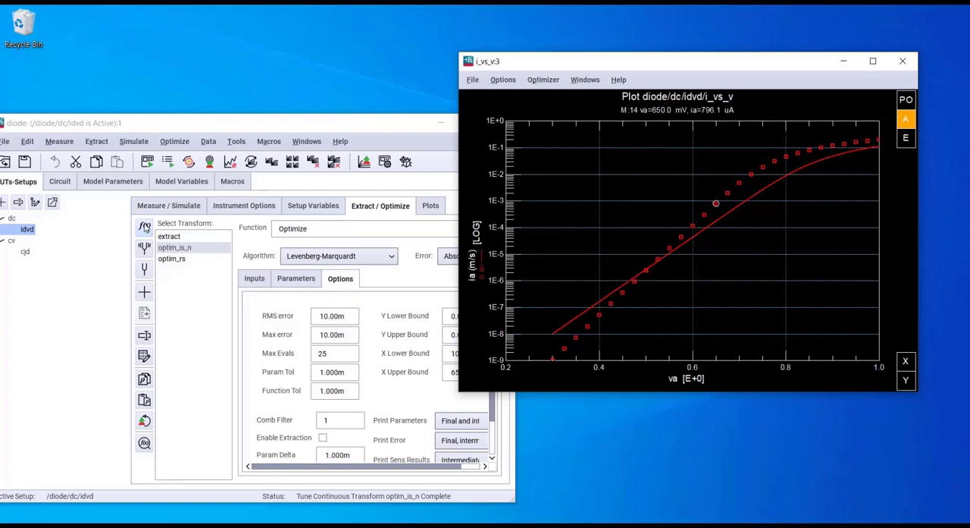
click(145, 226)
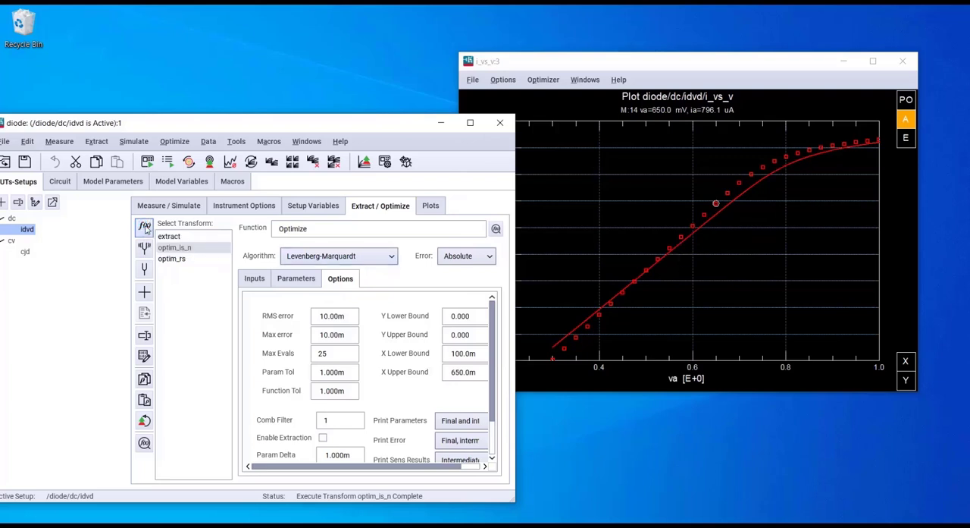
click(144, 227)
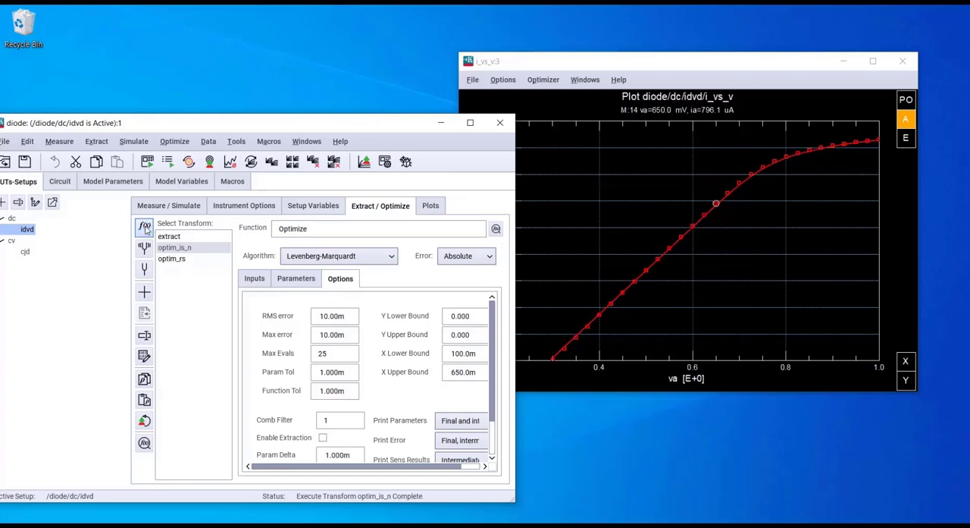
click(145, 227)
click(730, 208)
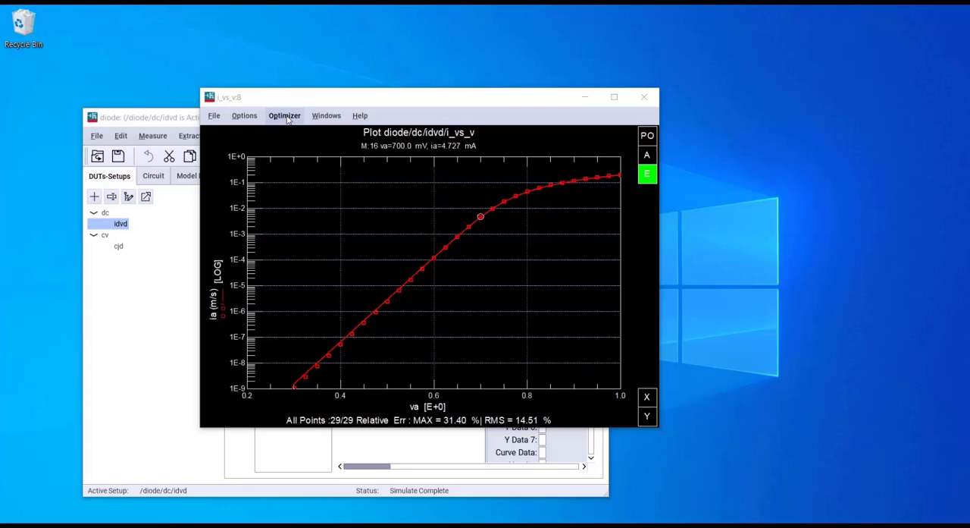
Step: Open the Plot Optimizer from the i_vs_v plot and add IS and N to its optimization parameters
click(285, 116)
click(297, 136)
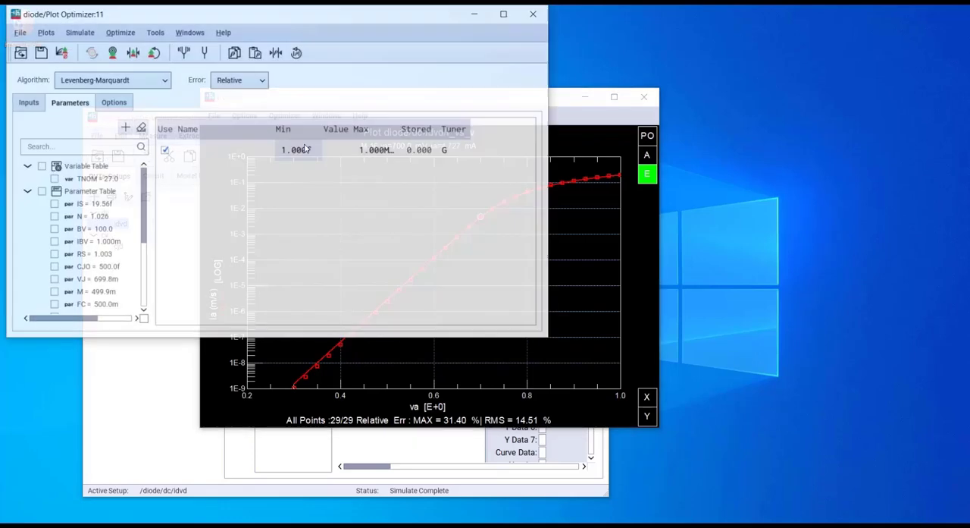
drag(216, 15, 558, 139)
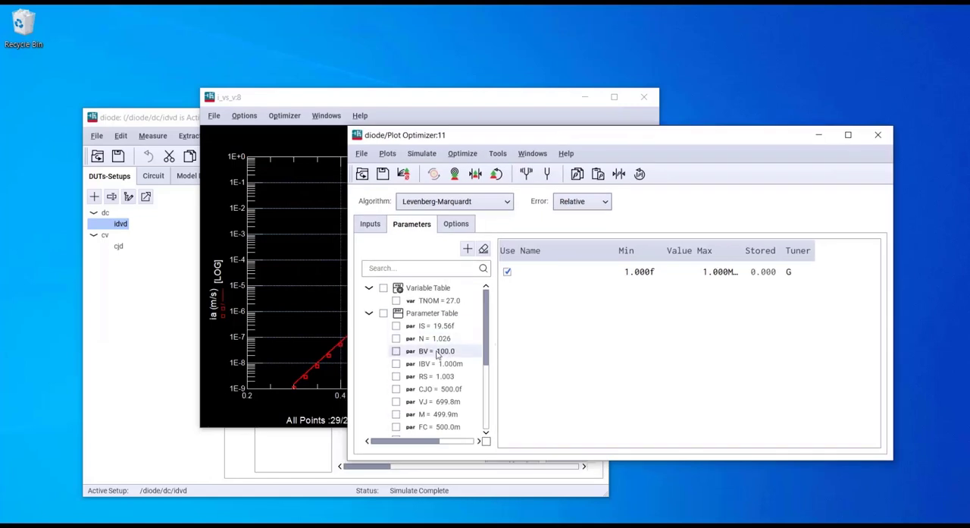
click(396, 326)
click(396, 338)
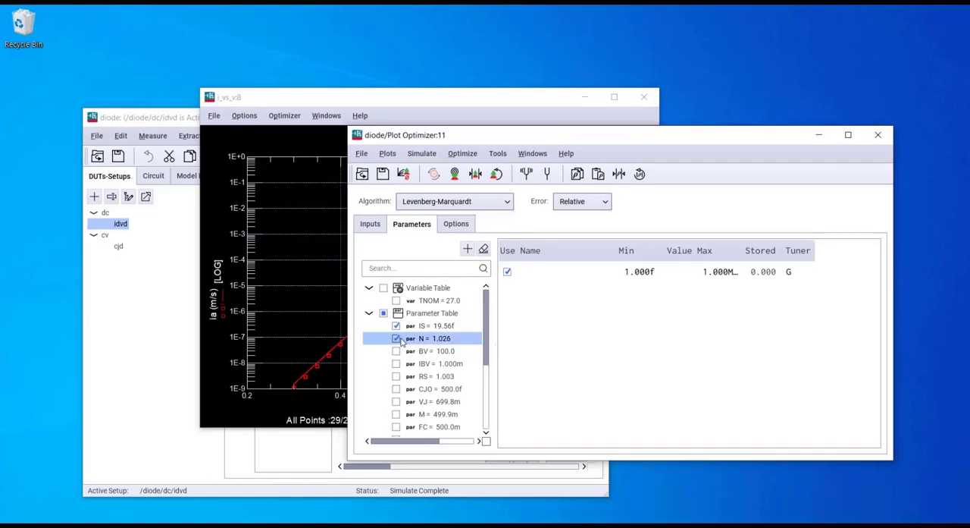
click(468, 250)
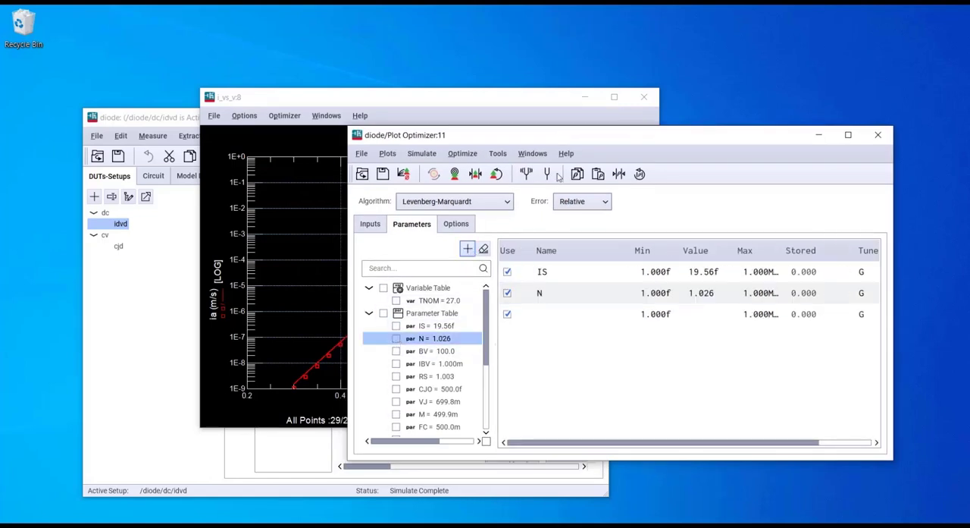
Step: Enable the i_vs_v plot for the Plot Optimizer, then tune continuously with sliders to IS 9.772p and N 552.1m and accept the values
drag(418, 135, 589, 222)
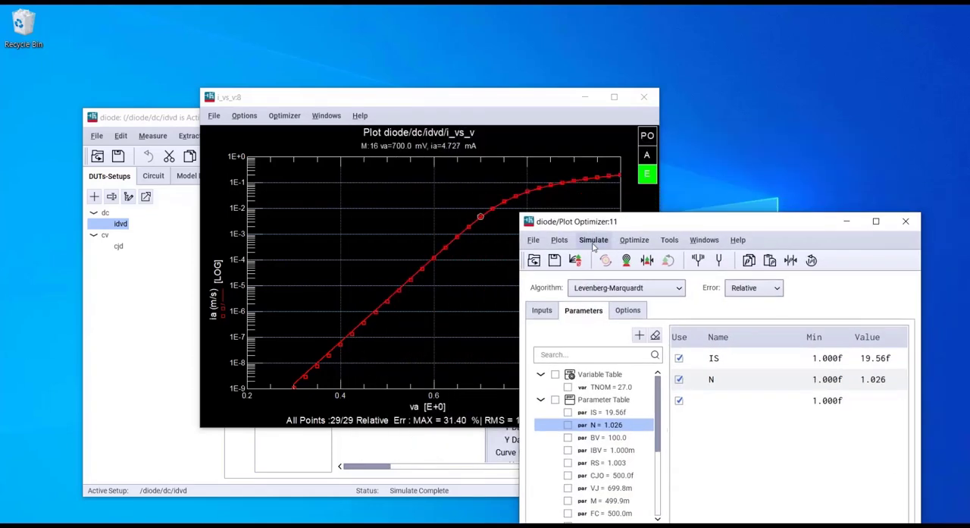
click(649, 138)
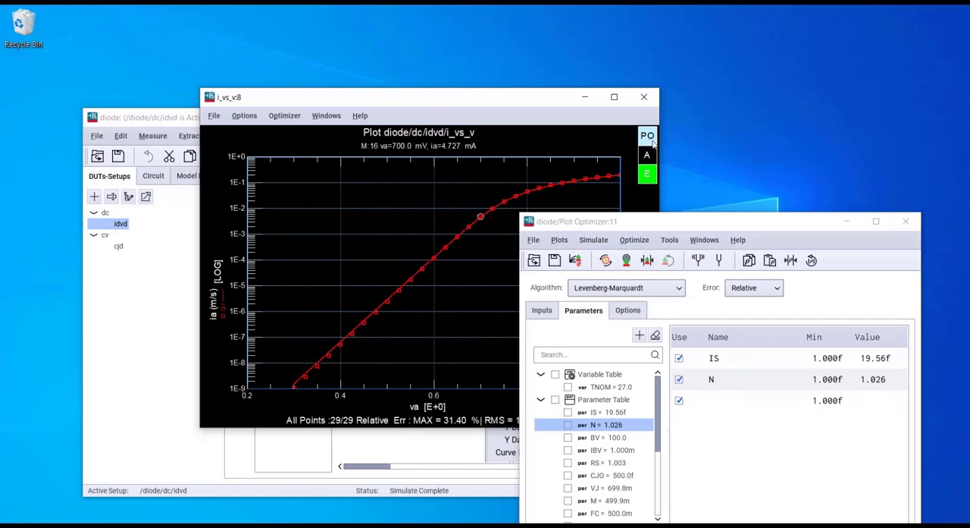
click(698, 261)
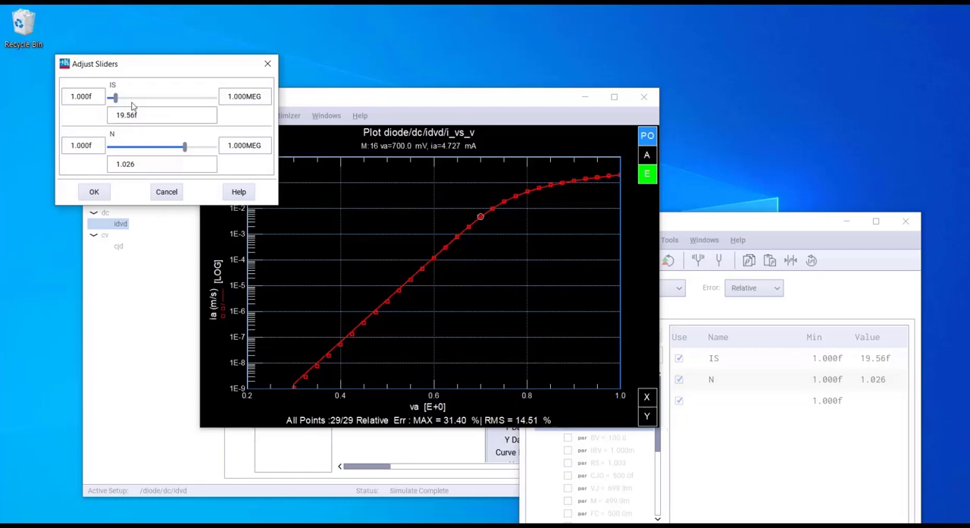
drag(116, 99, 129, 97)
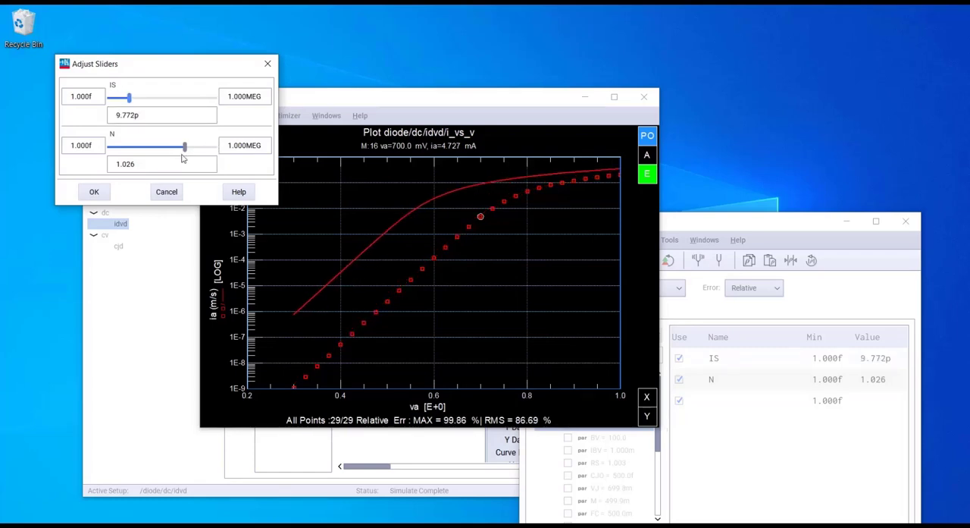
drag(185, 146, 182, 146)
click(94, 191)
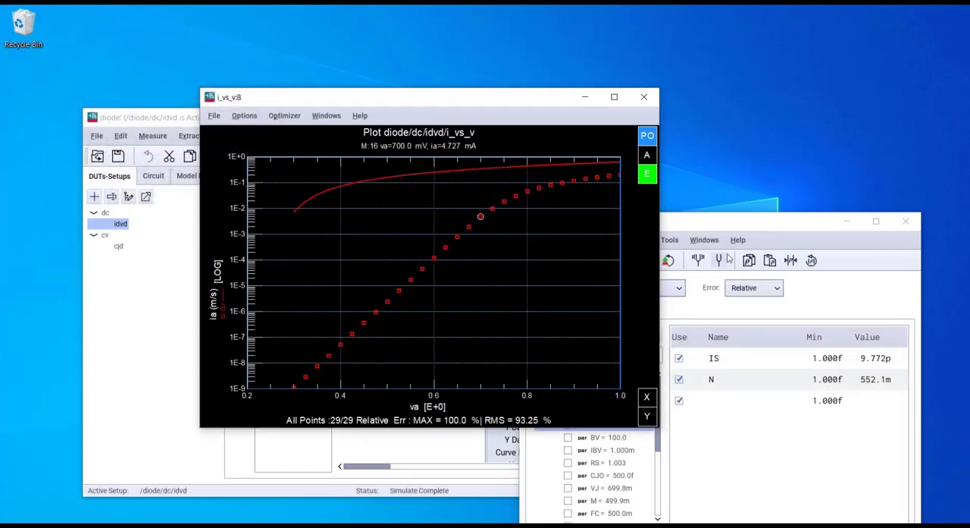
Step: Move the Plot Optimizer window away from the i_vs_v plot and run the optimization of IS and N
drag(717, 226, 774, 214)
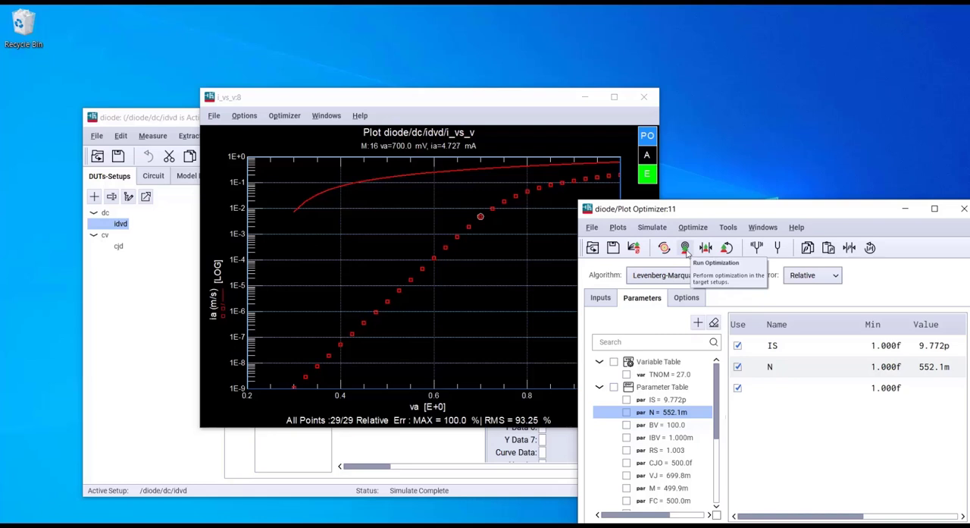
click(686, 248)
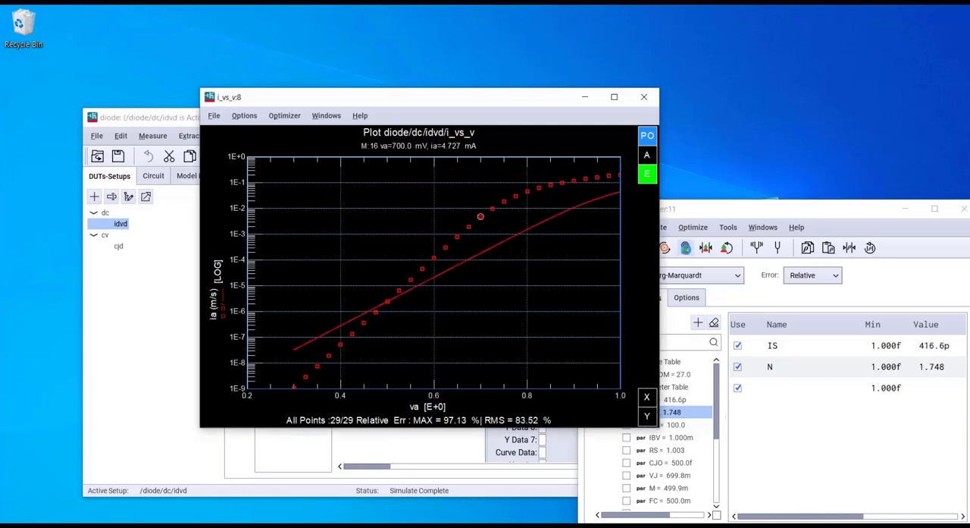